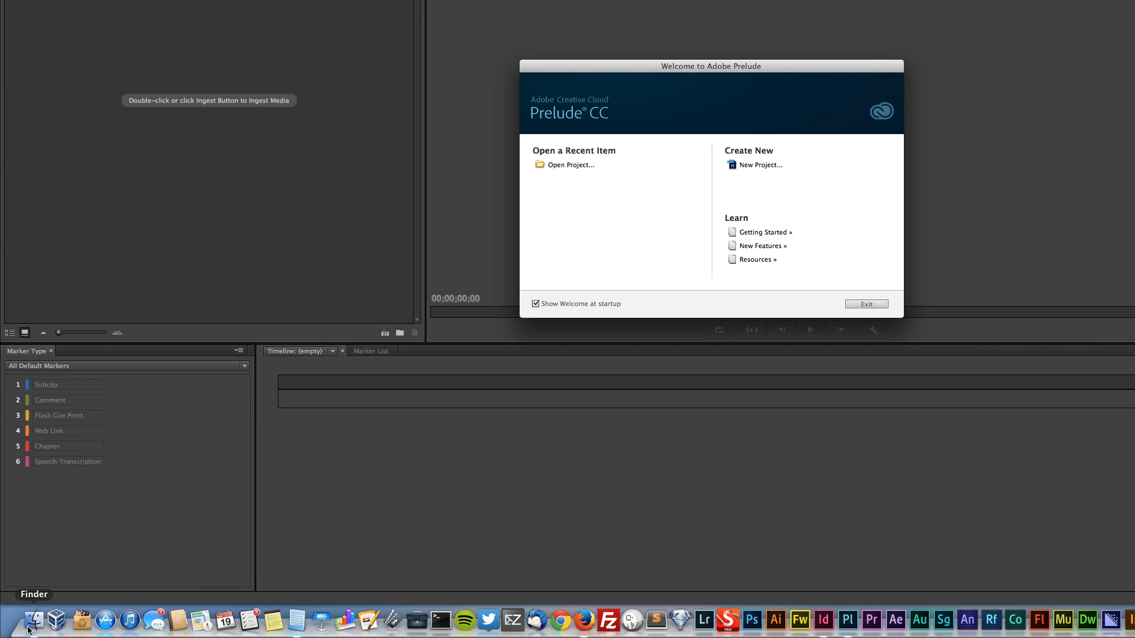
- Switch to Finder and open the AVCHD package in the PRIVATE folder of the NO NAME drive
left_click(33, 619)
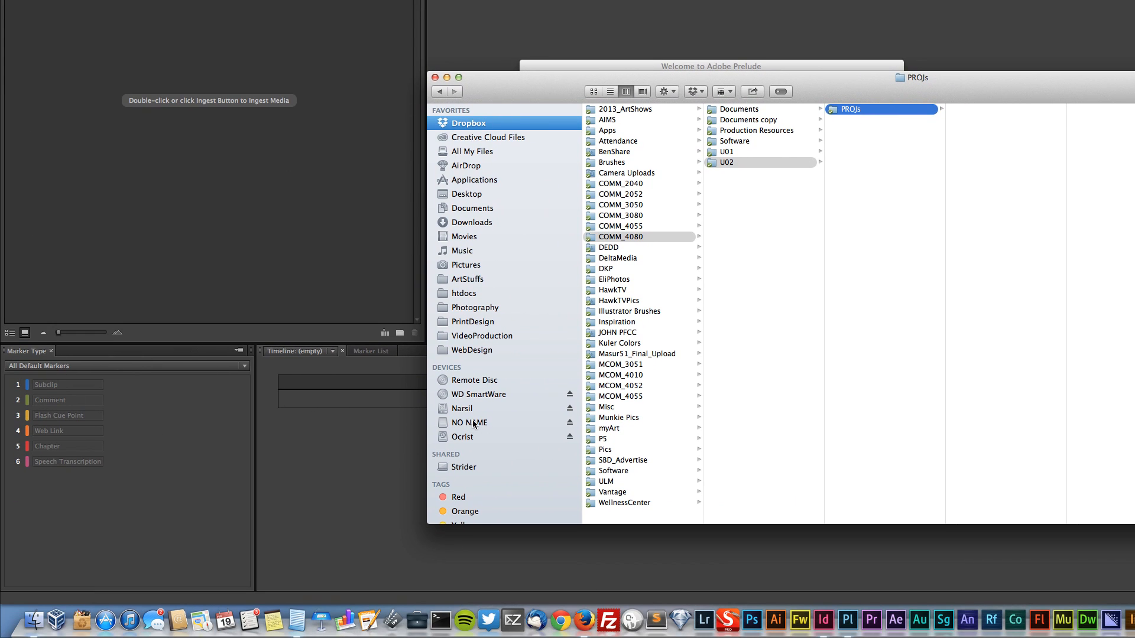
left_click(469, 423)
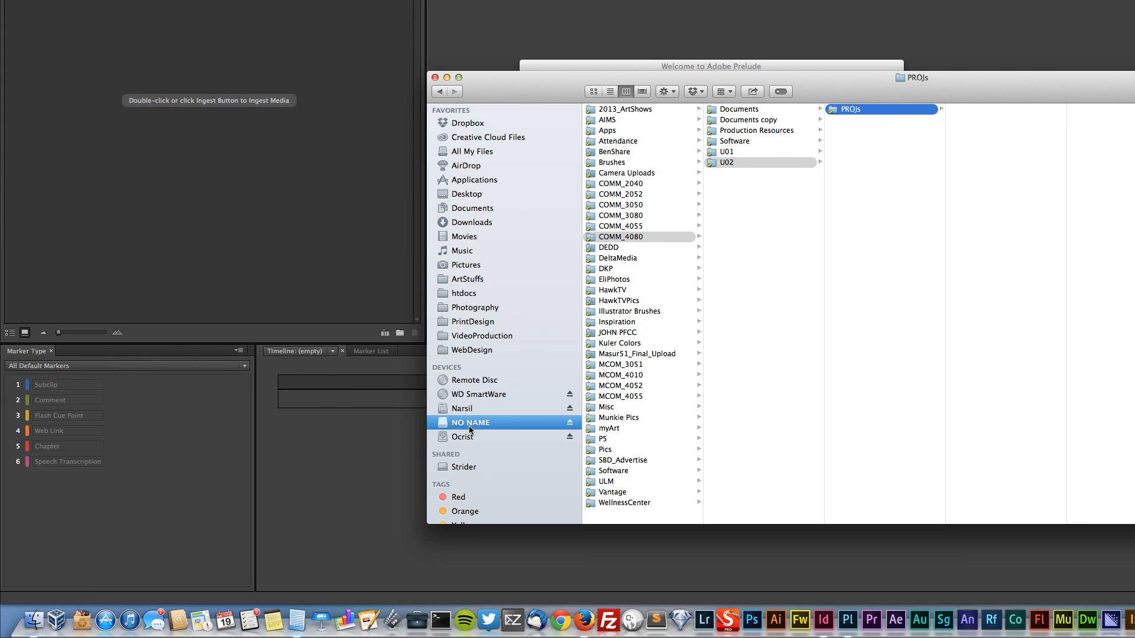
left_click(570, 259)
left_click(611, 279)
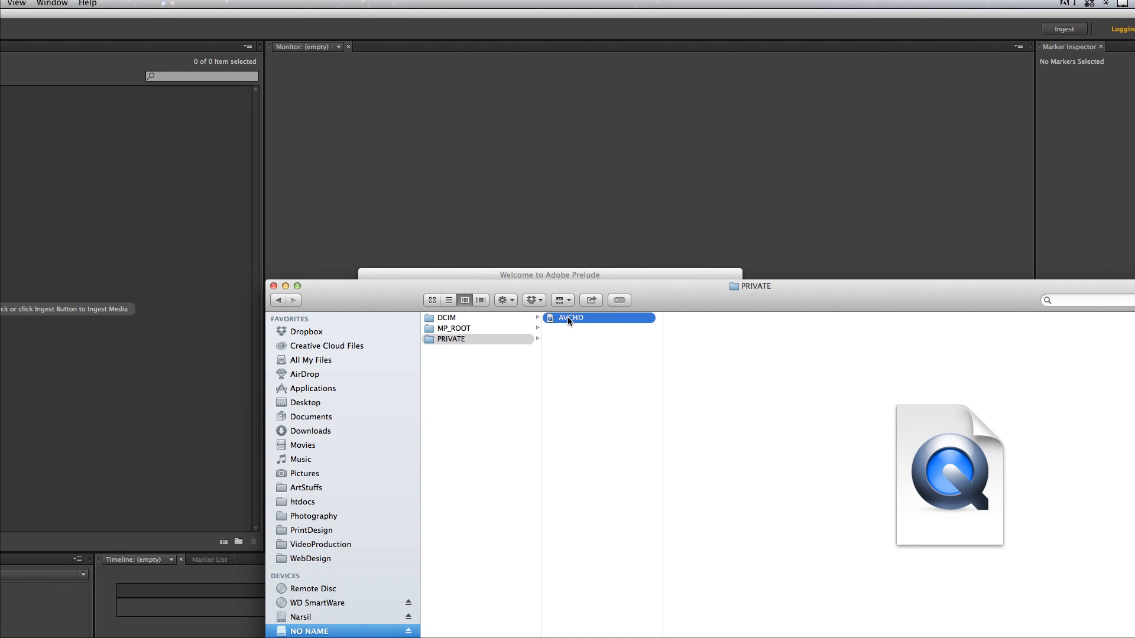
double_click(568, 318)
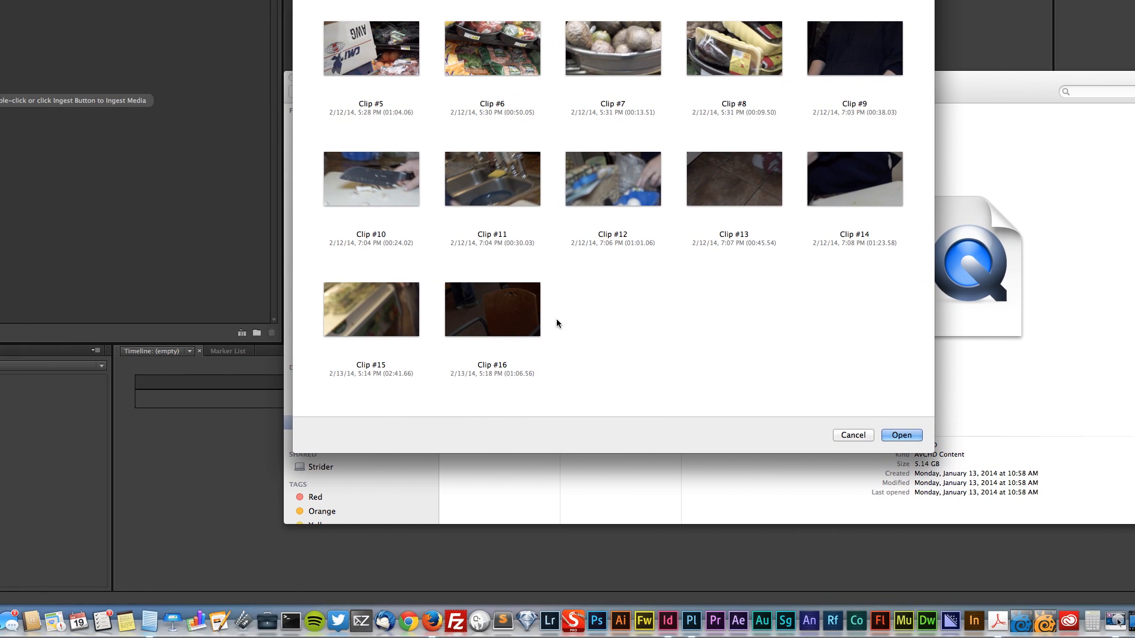
- Look over the clips in the AVCHD package, such as Clip #10 and Clip #7, and close the clip browser
left_click(277, 309)
left_click(183, 302)
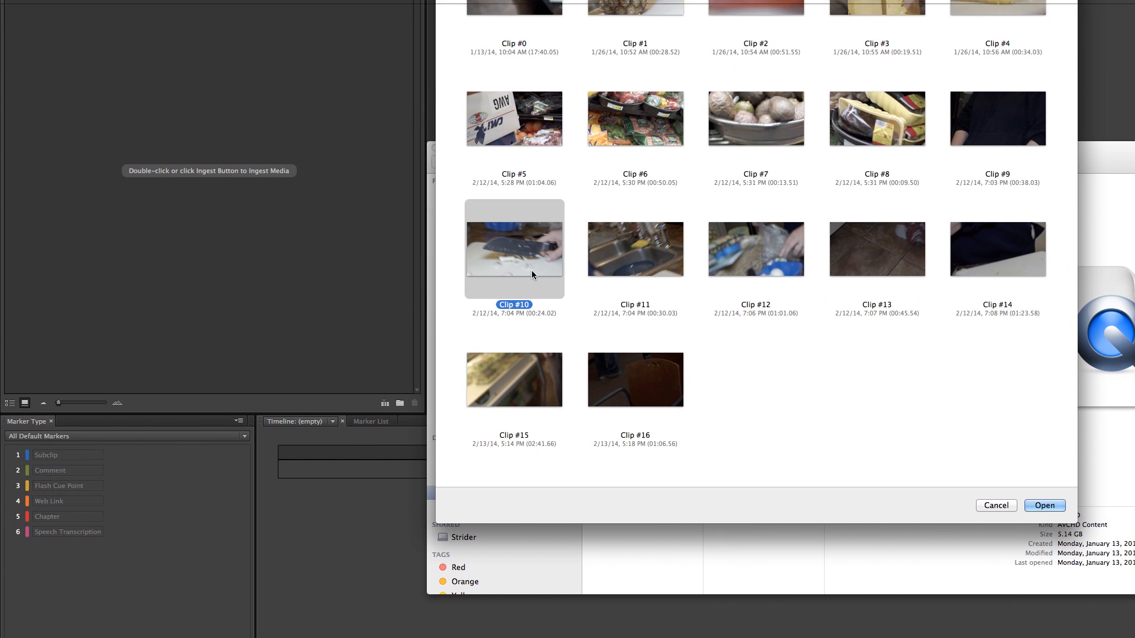
left_click(503, 195)
left_click(627, 192)
left_click(725, 86)
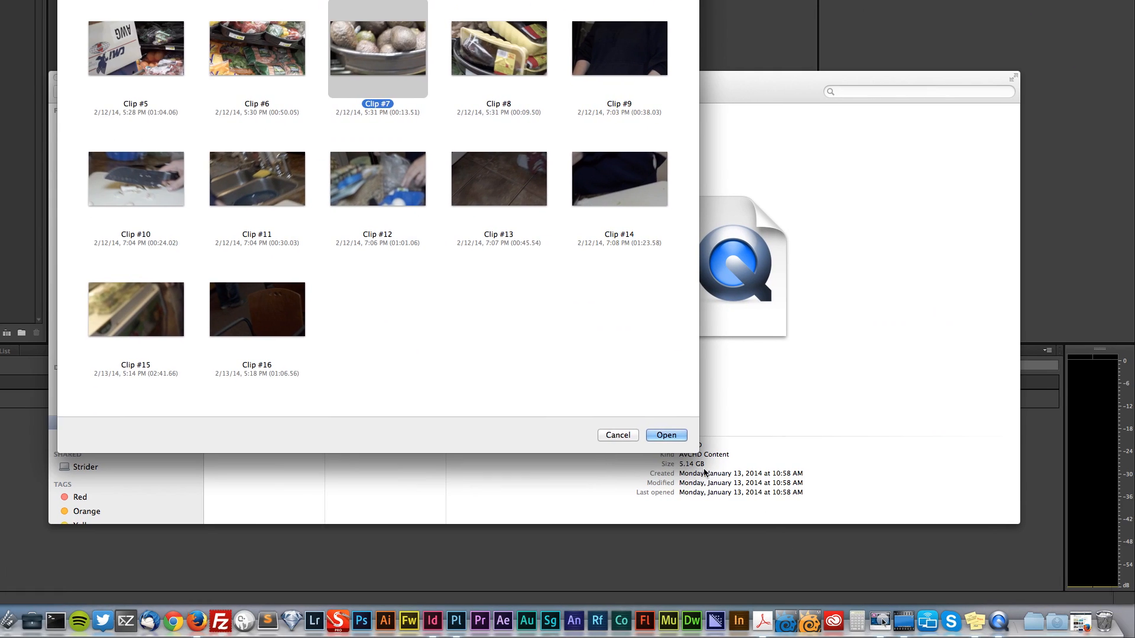
left_click(858, 637)
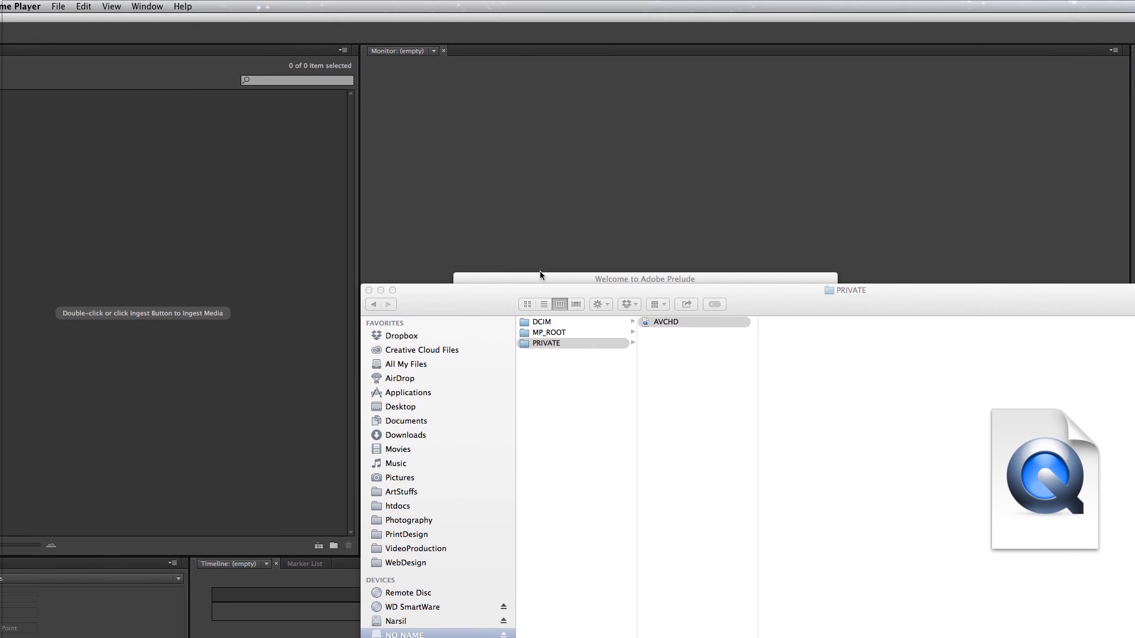
- Switch back to Adobe Prelude and start a new project located in Dropbox > COMM_4080 > U02 > PROJs
left_click(479, 231)
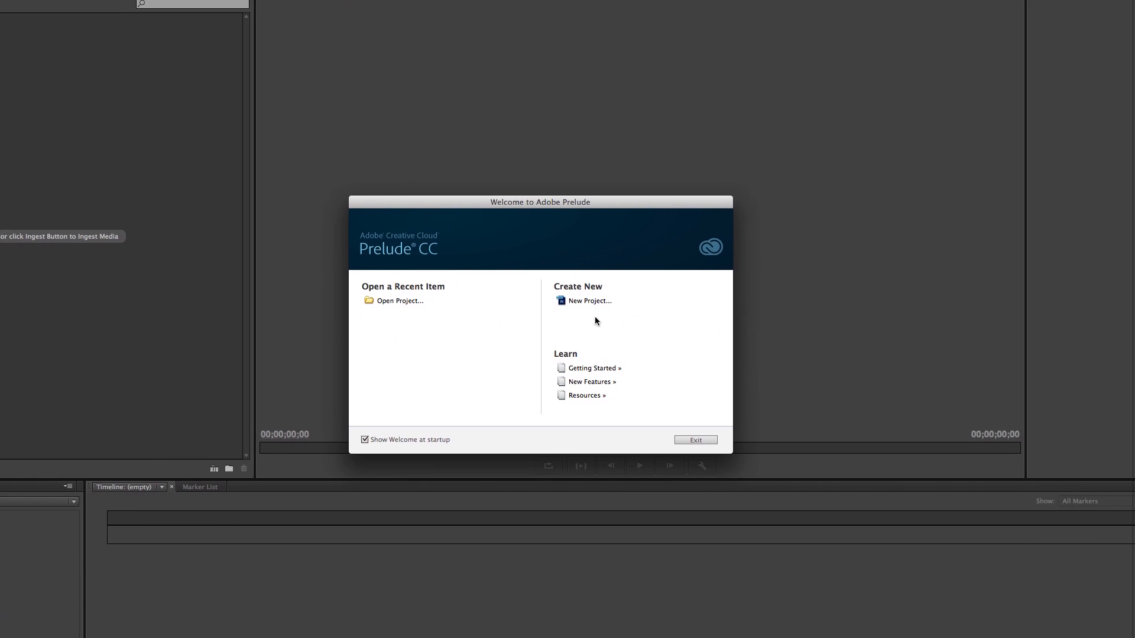
left_click(569, 318)
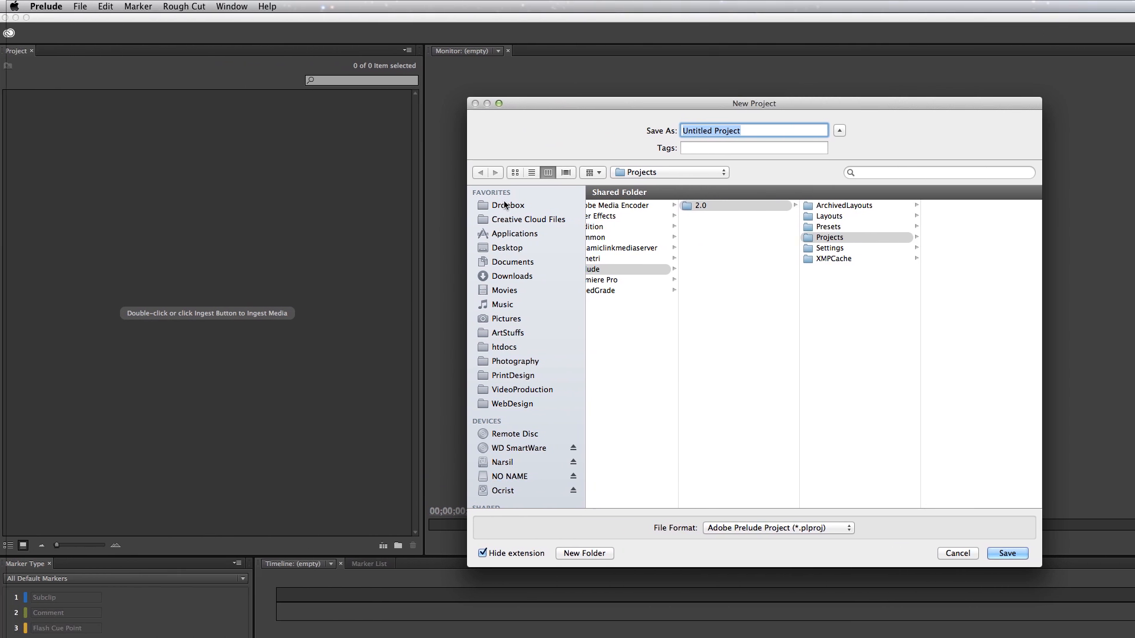
left_click(505, 205)
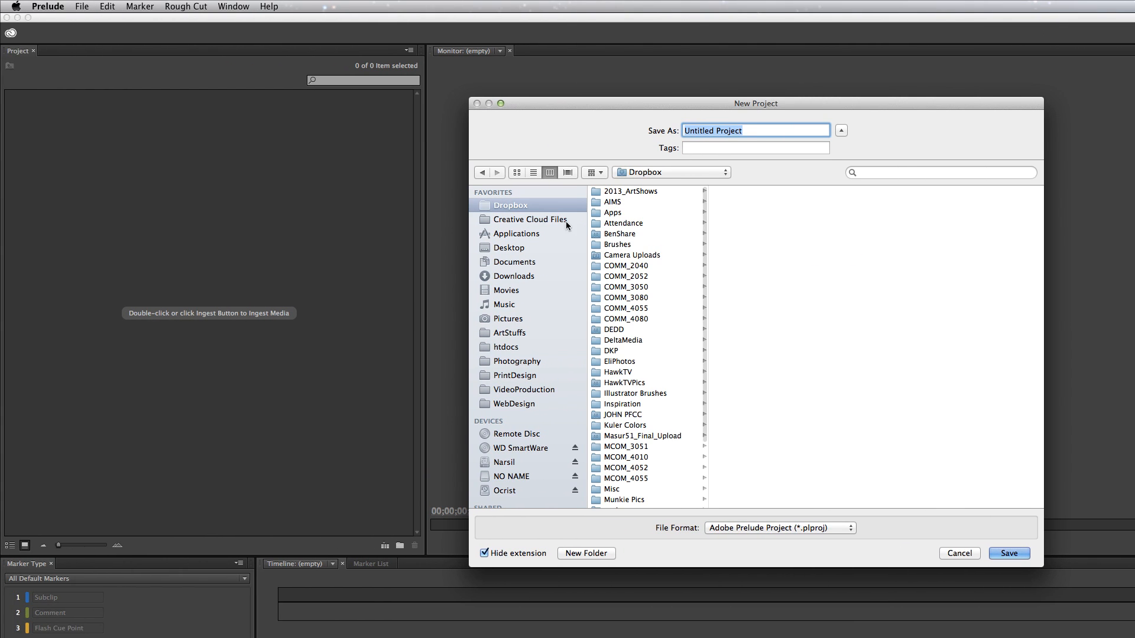
left_click(635, 308)
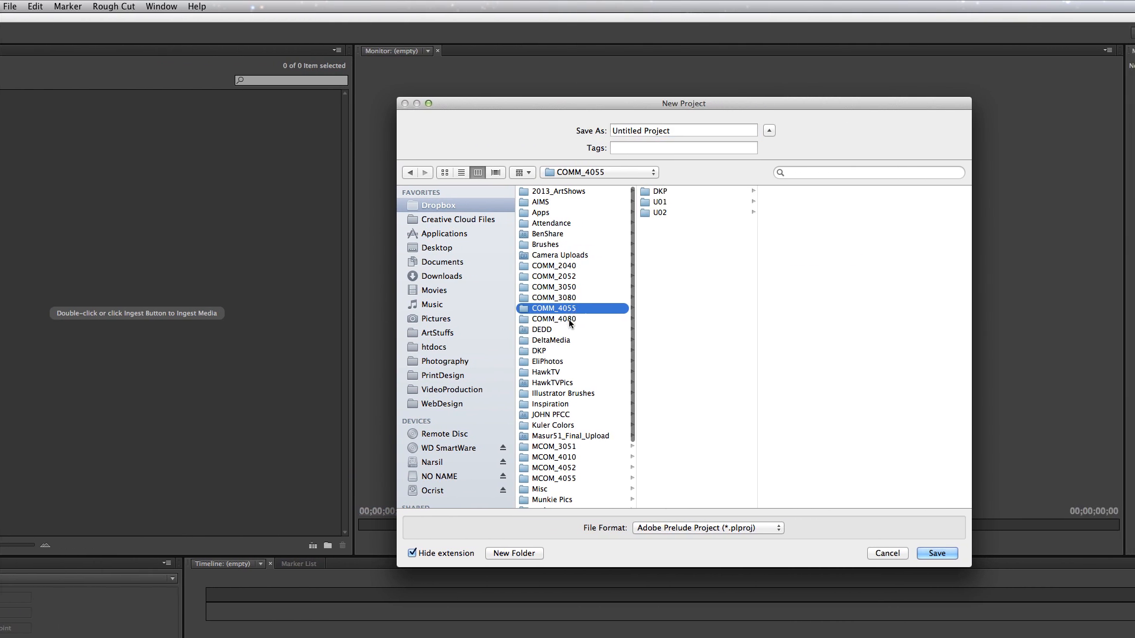
left_click(570, 320)
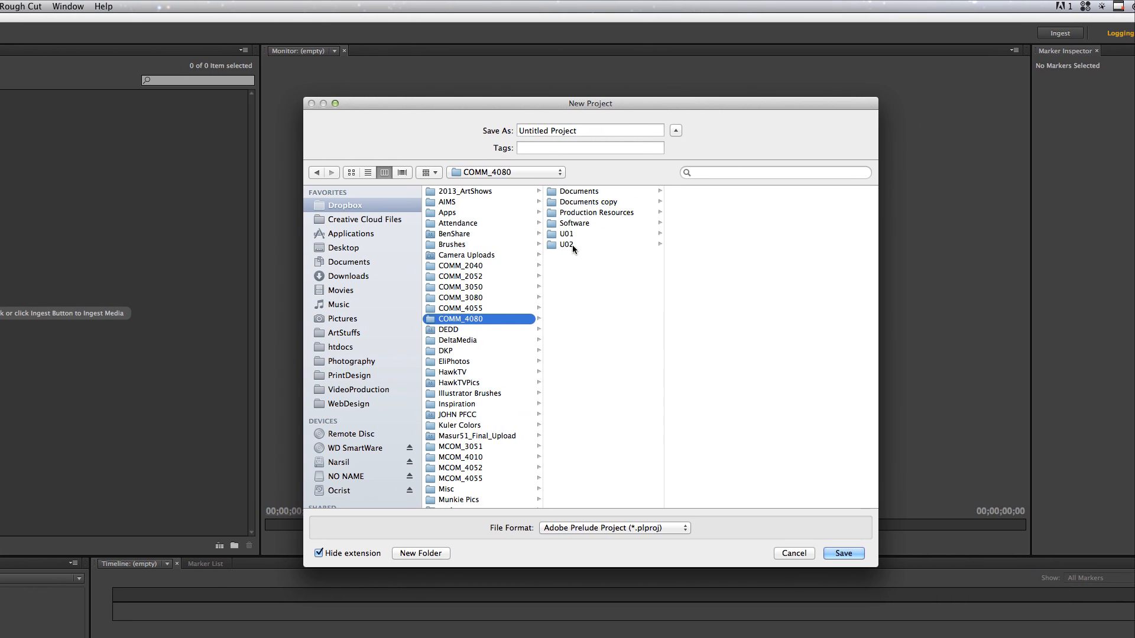
left_click(567, 245)
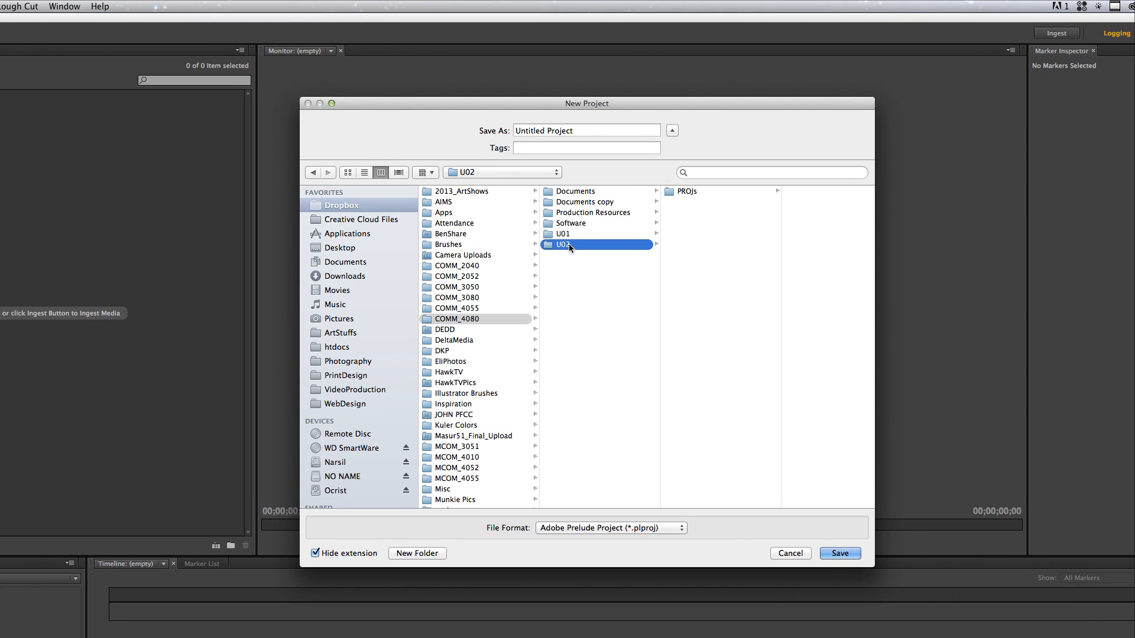
left_click(609, 191)
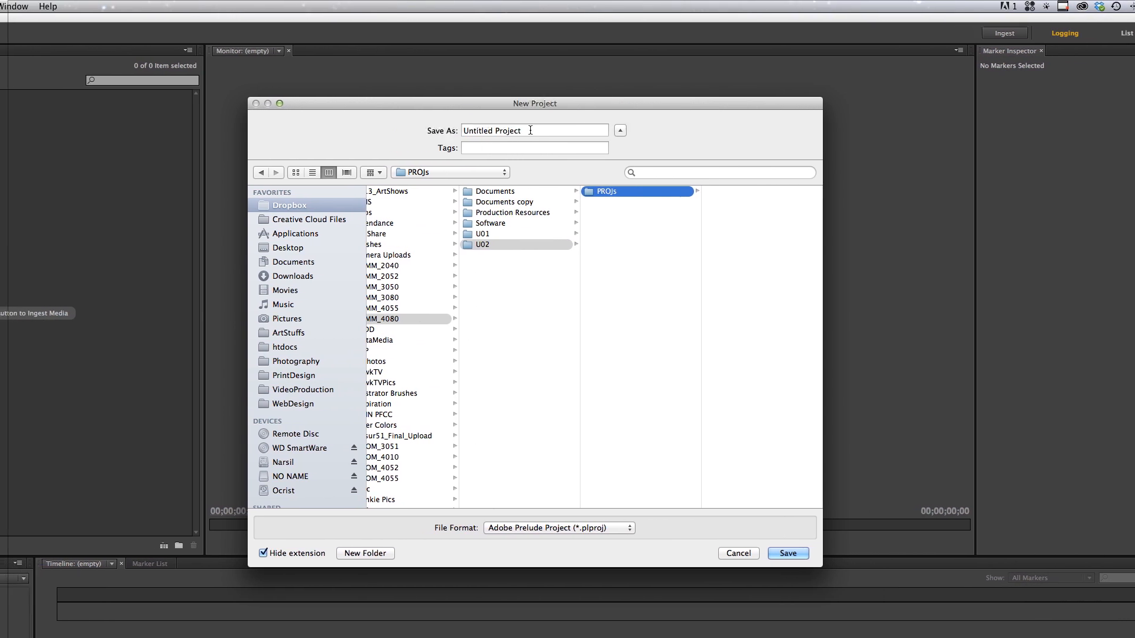
- Name the new project Injest_01 and save it
triple_click(530, 130)
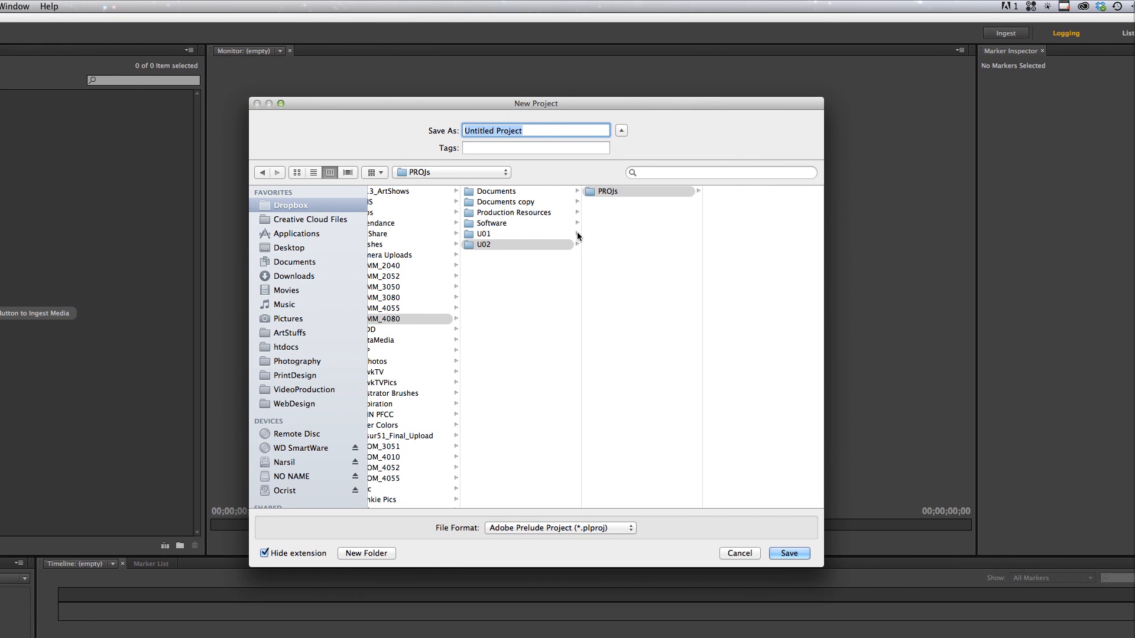
type("In")
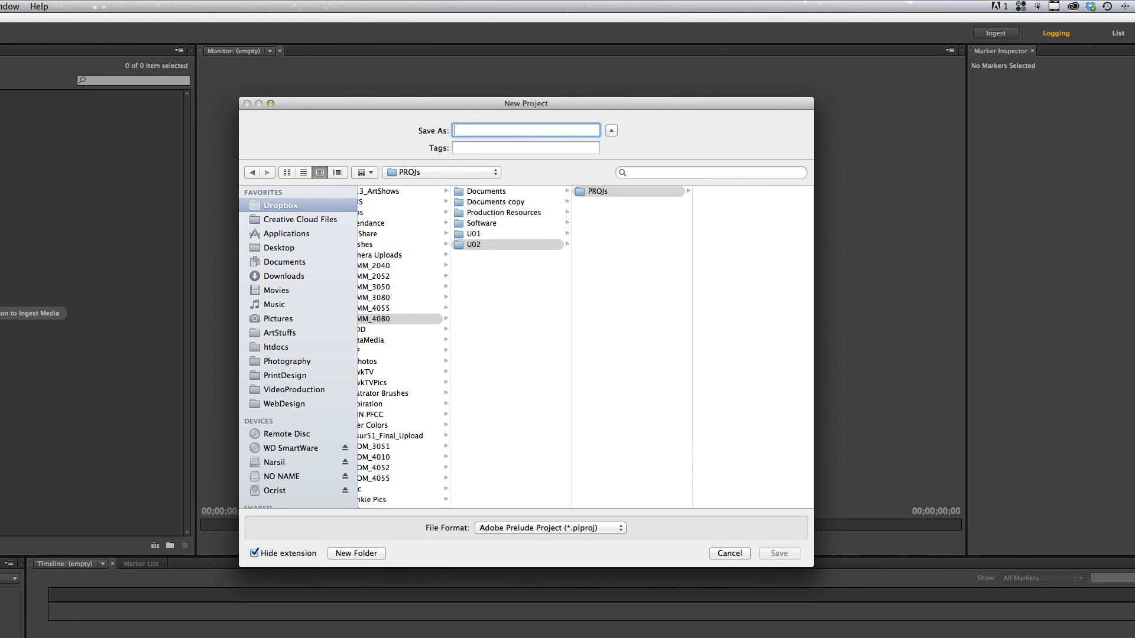
type("jest_+")
key("BackSpace")
type("01")
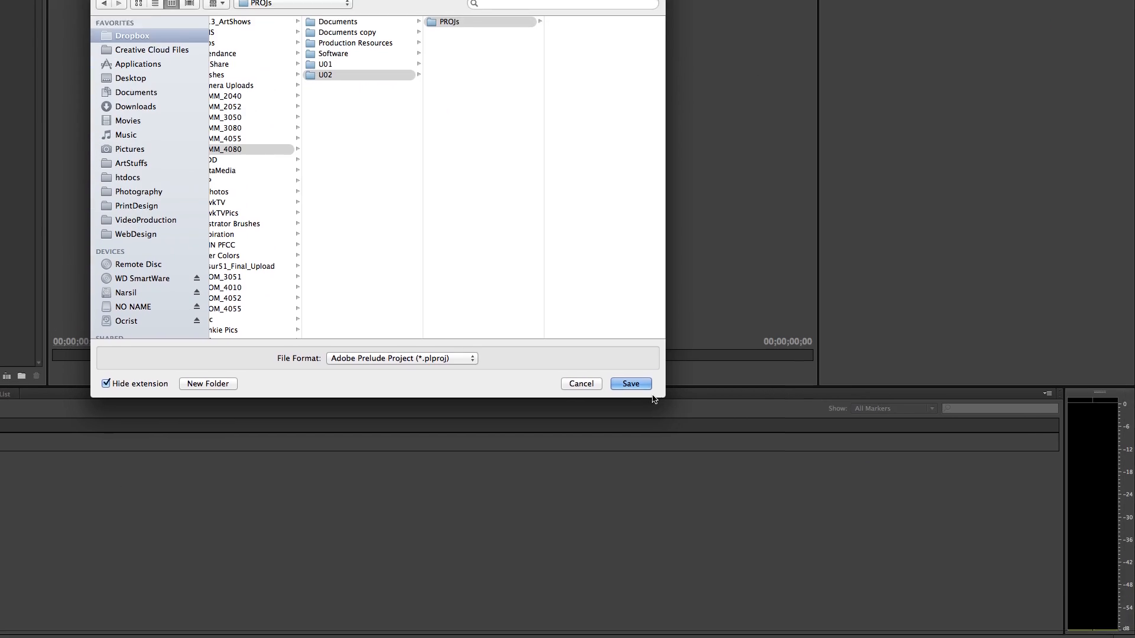
key("Return")
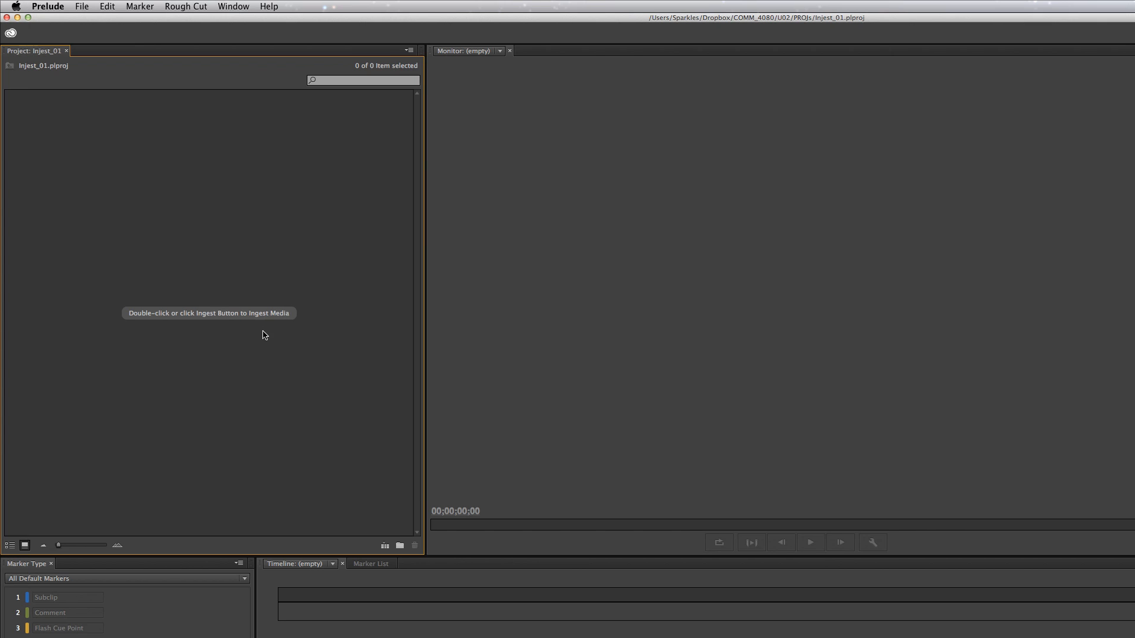
- Open the Ingest window and display the clips in the PRIVATE folder of the NO NAME drive
double_click(294, 316)
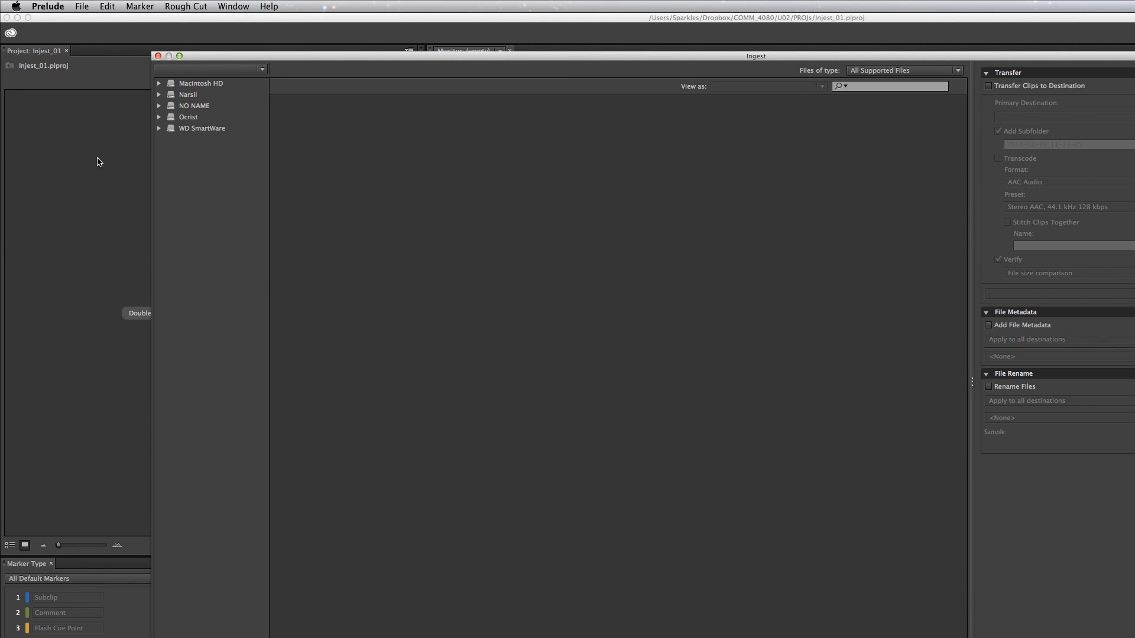
left_click_drag(355, 56, 364, 82)
left_click_drag(461, 86, 430, 84)
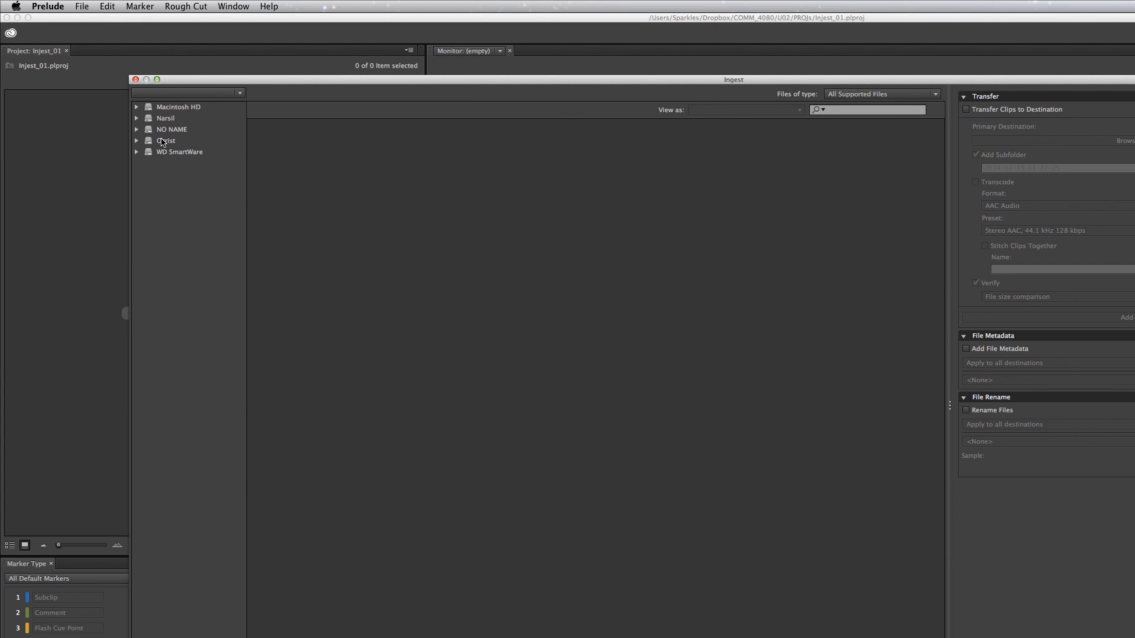
left_click(179, 130)
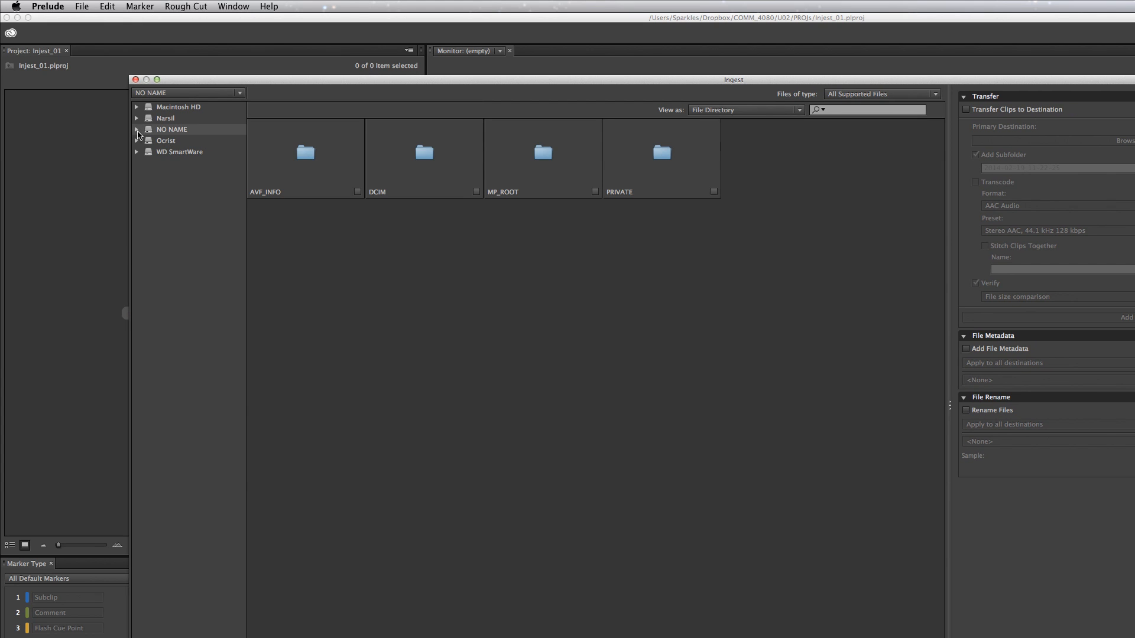
left_click(137, 131)
left_click(193, 175)
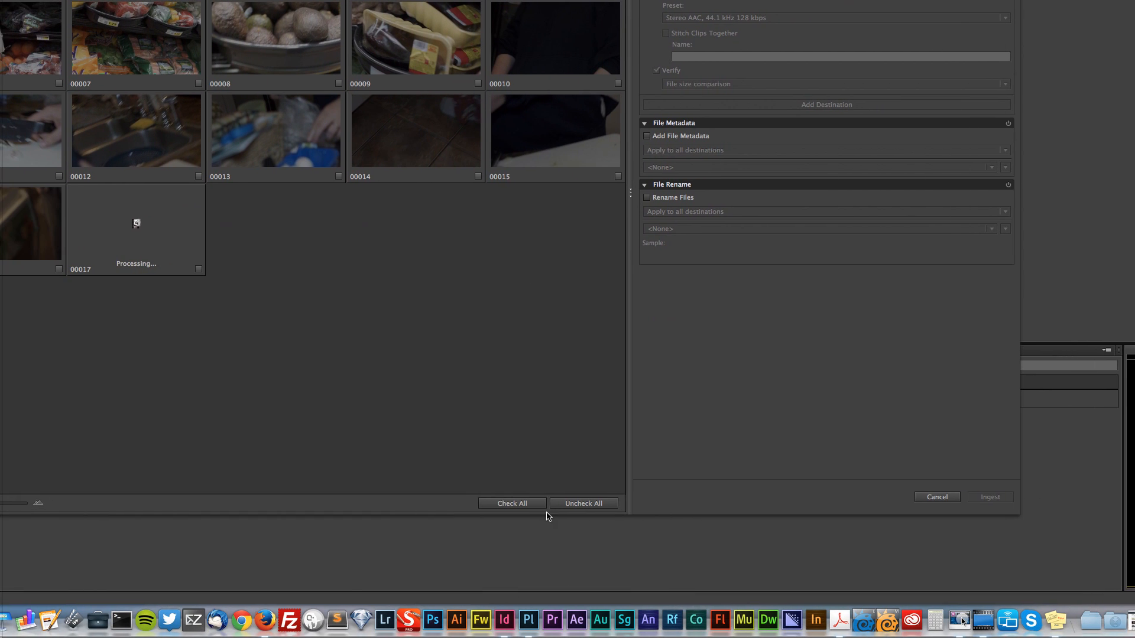
- Check all the AVCHD clips for ingest and enable transferring them to a destination
left_click(599, 601)
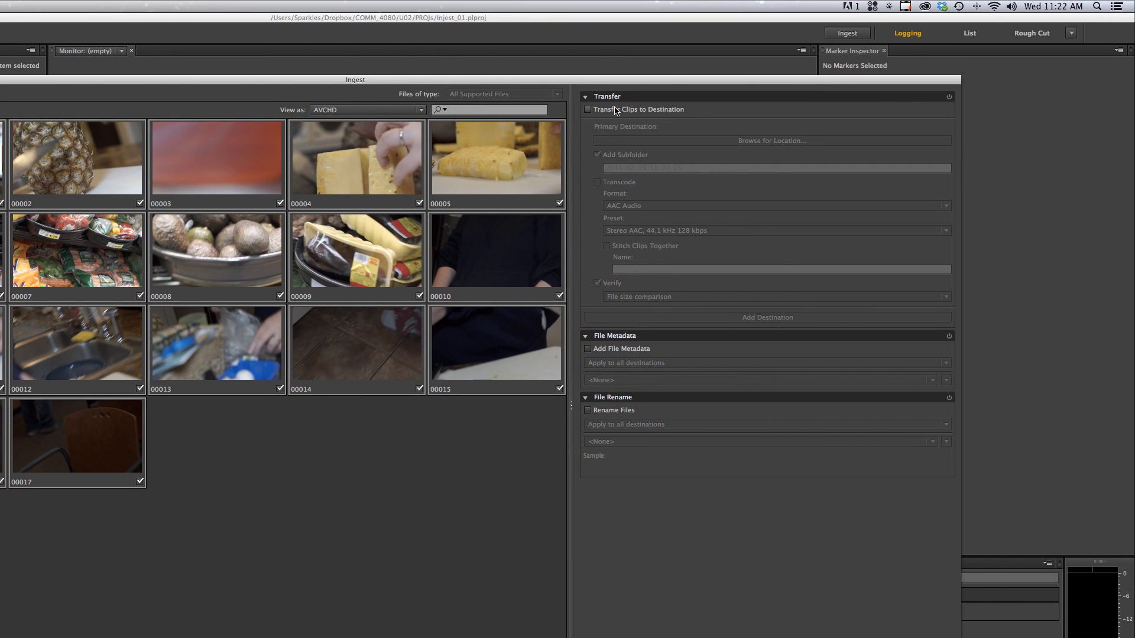
left_click(601, 112)
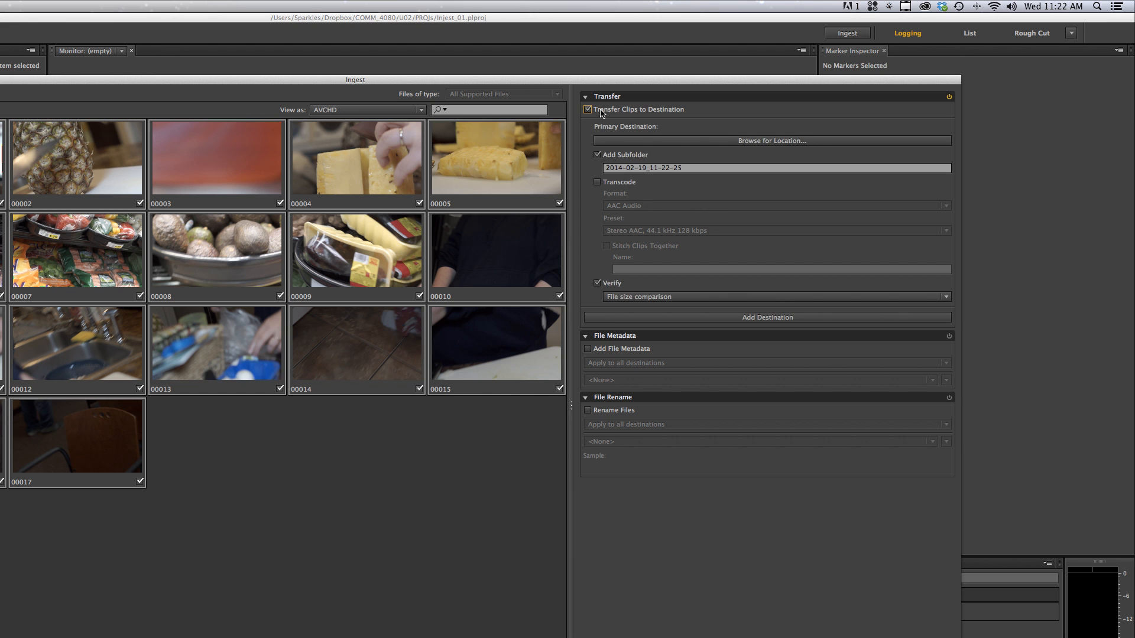
- Create a folder named Footage in Dropbox > COMM_4080 > U02 and choose it as the primary transfer destination
left_click(737, 141)
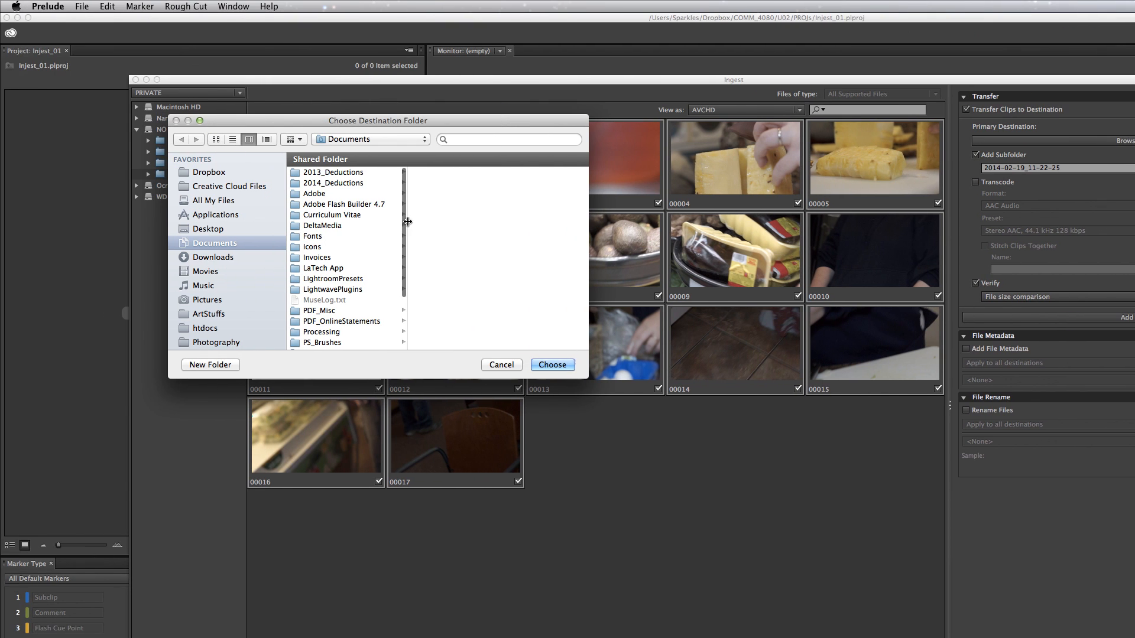
left_click(216, 172)
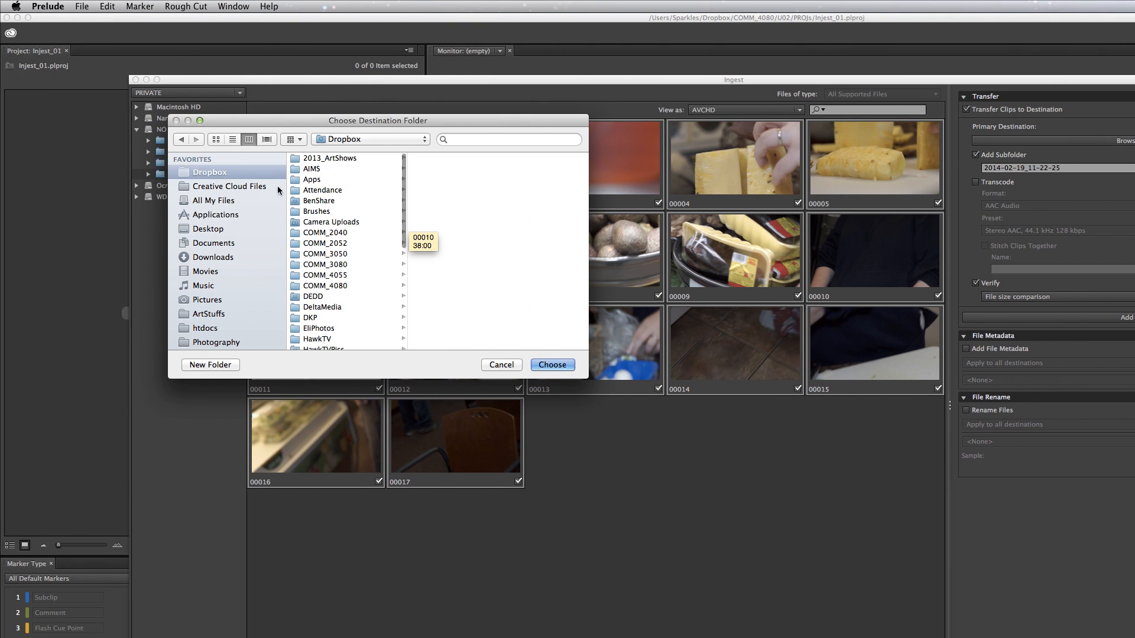
left_click(340, 287)
left_click(431, 213)
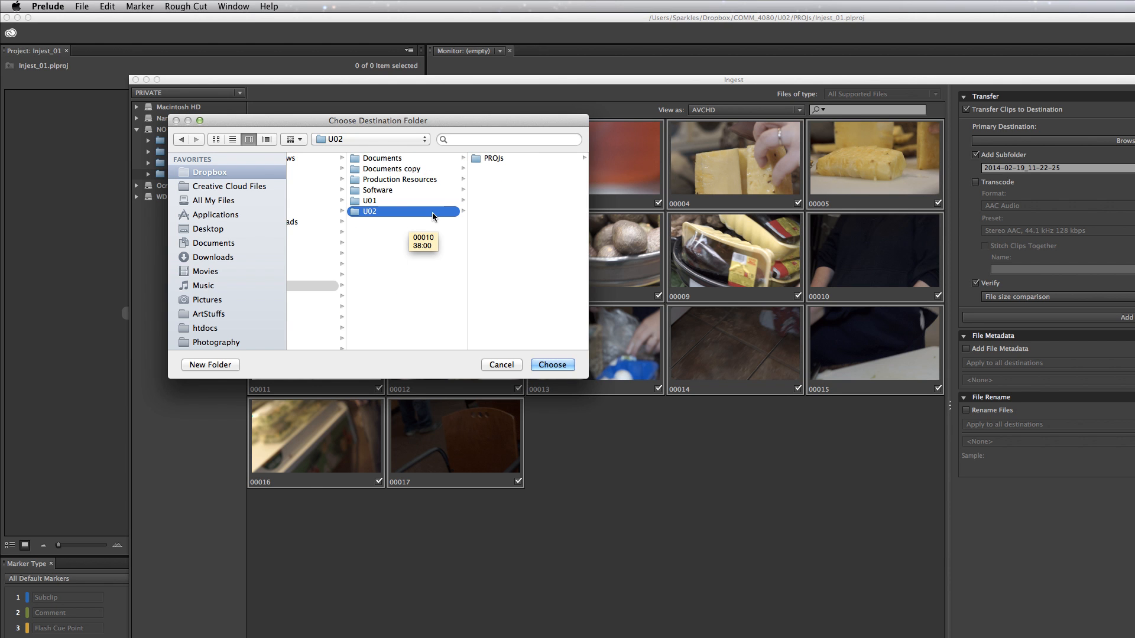
left_click(231, 367)
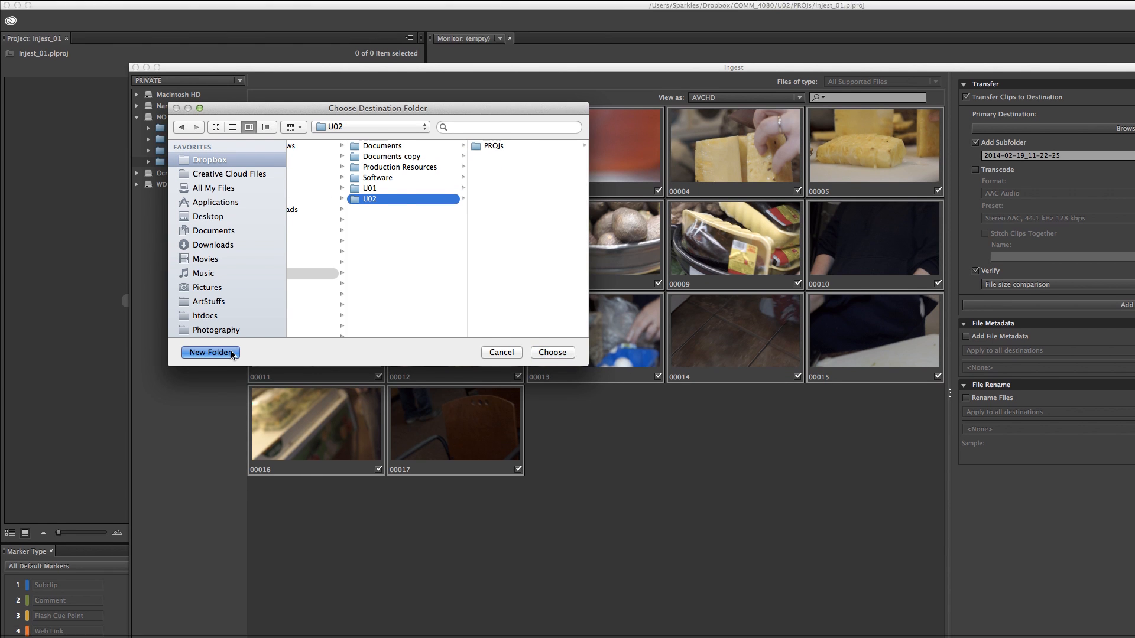
type("Footage")
key("Return")
scroll(346, 244, "left", 3)
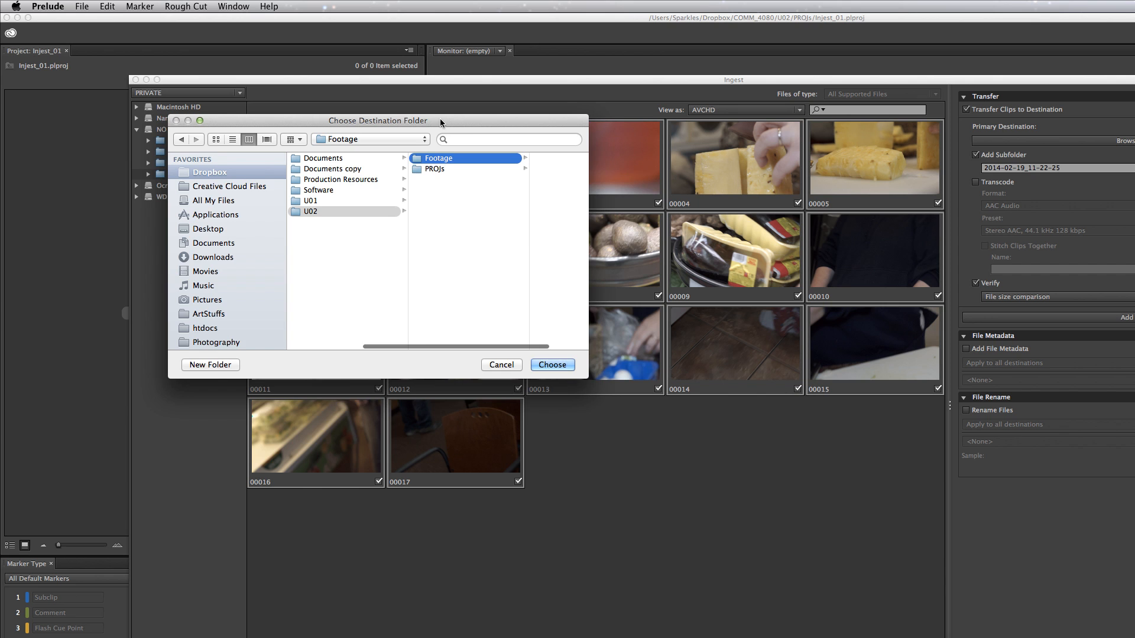
left_click_drag(440, 119, 508, 168)
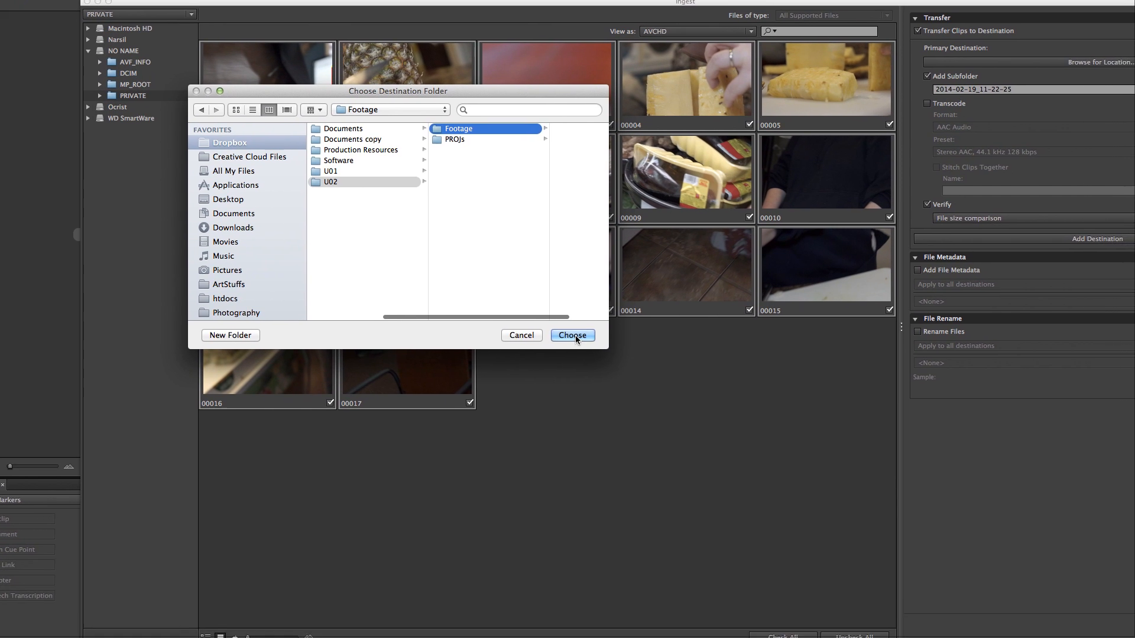
left_click(574, 333)
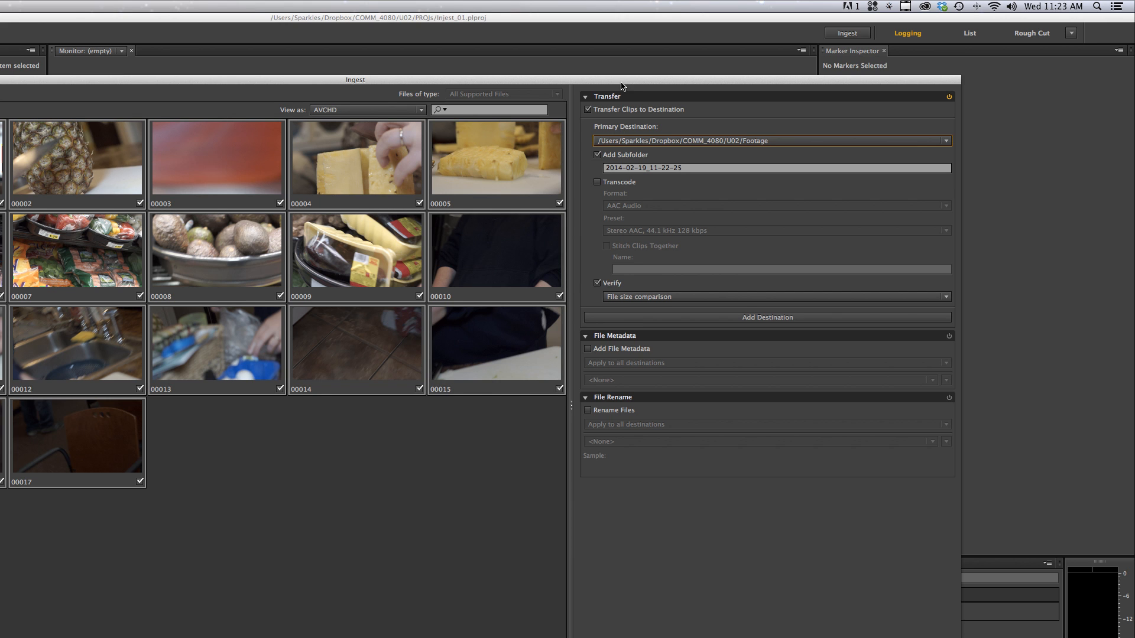
- Enable Transcode for the transfer and view the available formats, keeping AAC Audio
left_click_drag(621, 83, 569, 134)
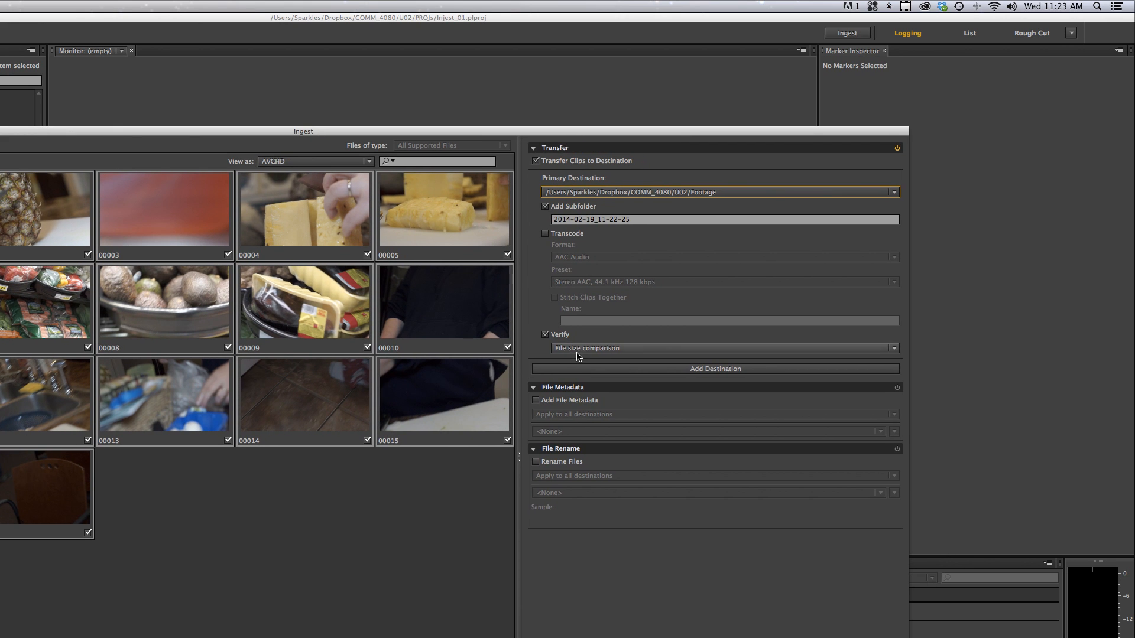
left_click(569, 234)
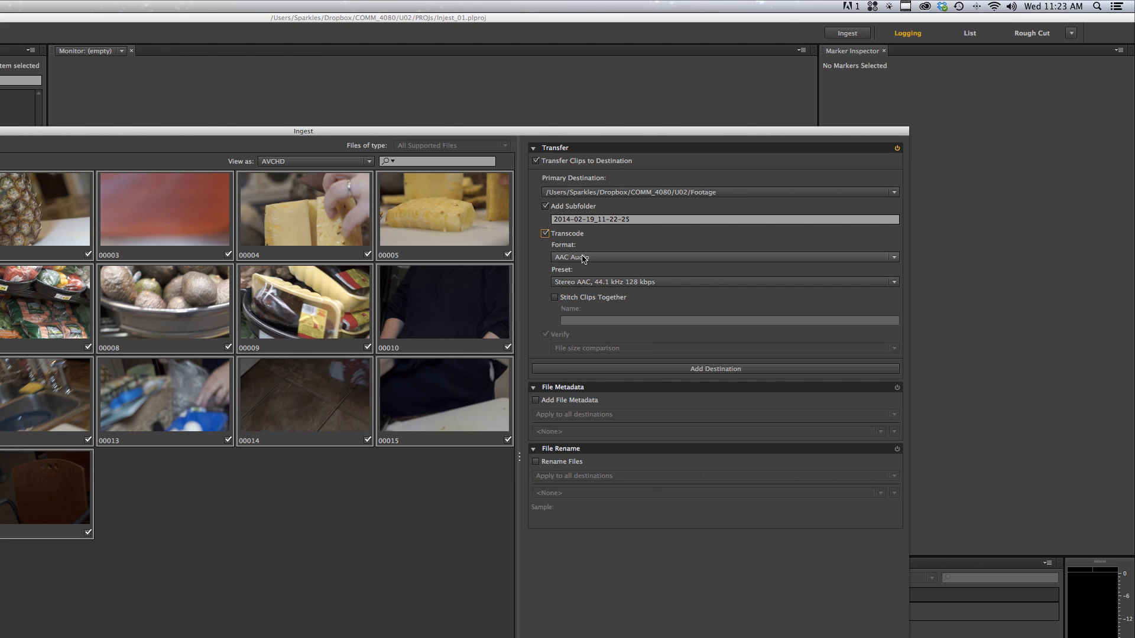
left_click(584, 258)
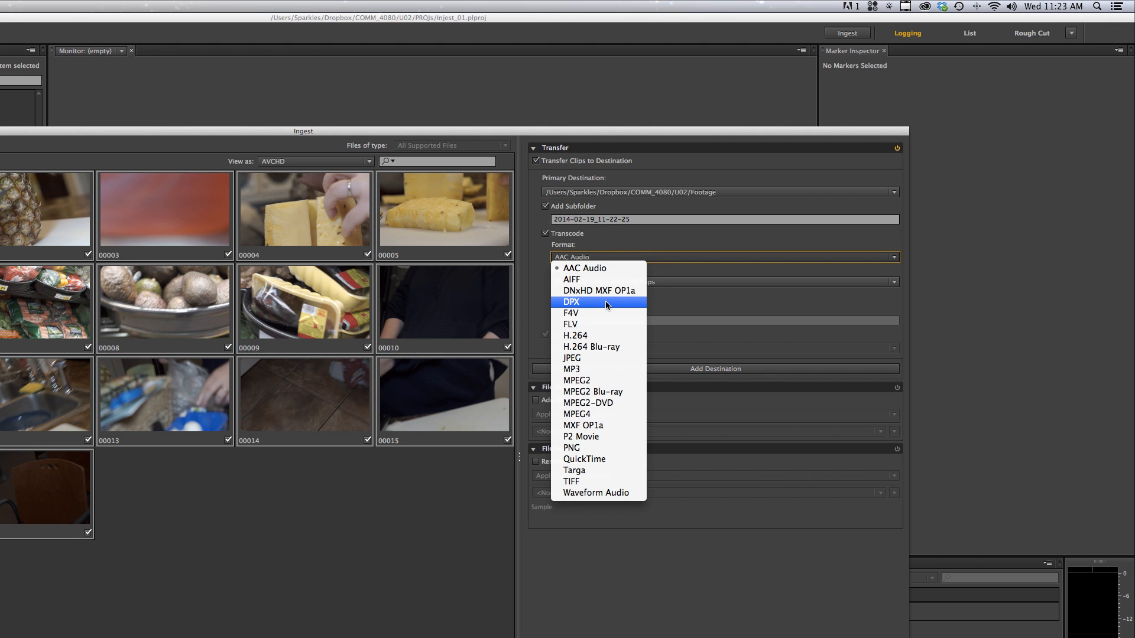
left_click(625, 240)
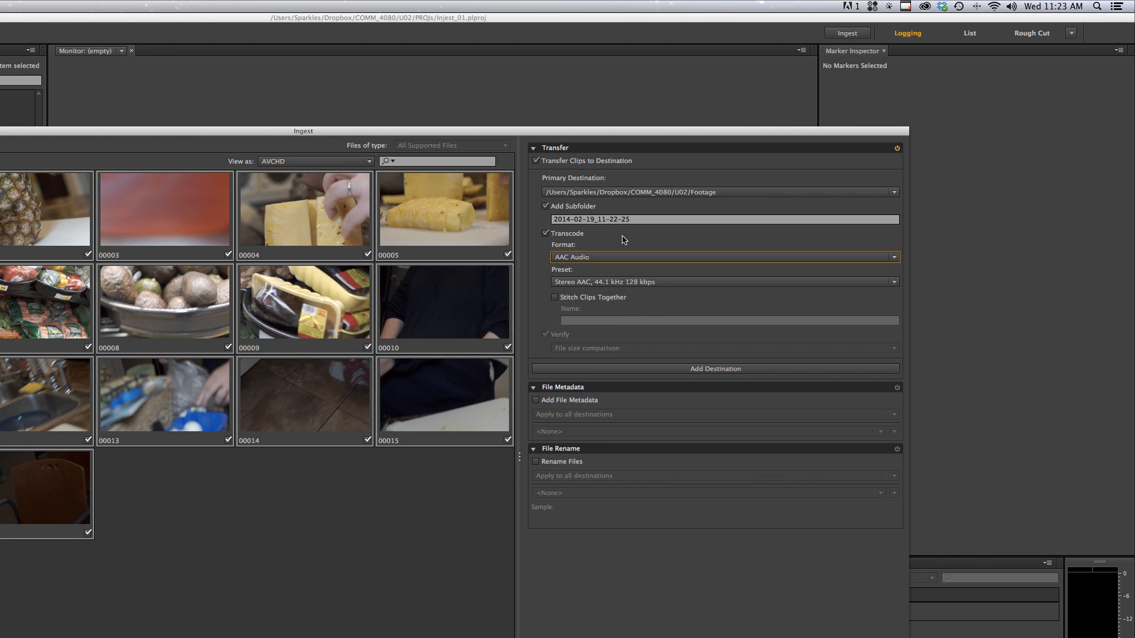
- Review the AAC Audio preset and the available transcode formats, and turn off Transcode for the transfer
left_click(611, 281)
left_click(641, 226)
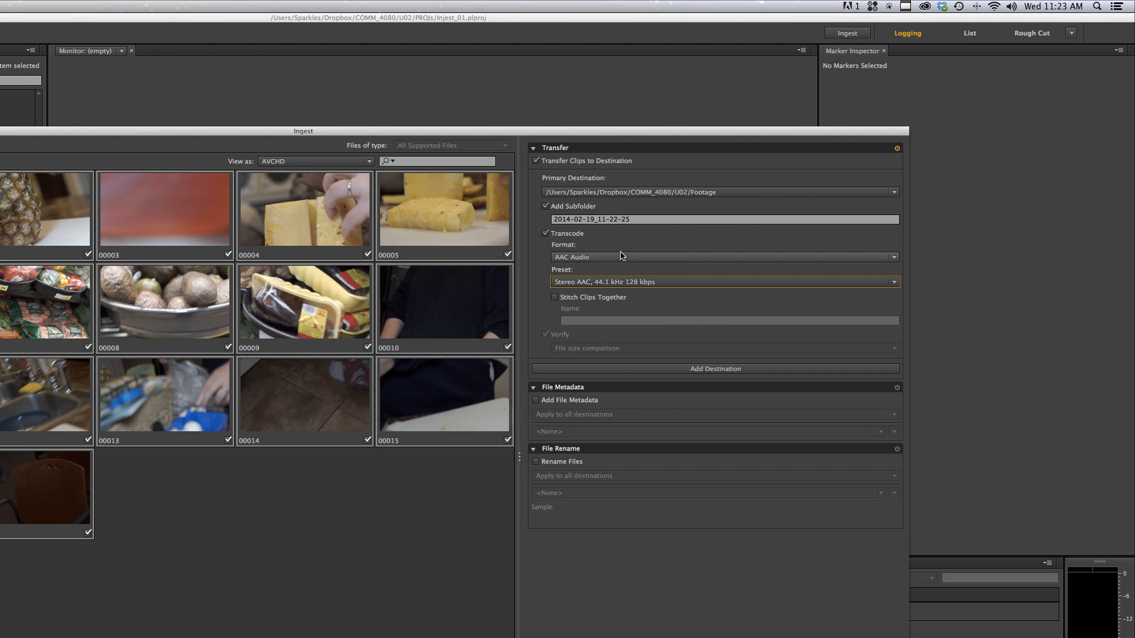
left_click(571, 234)
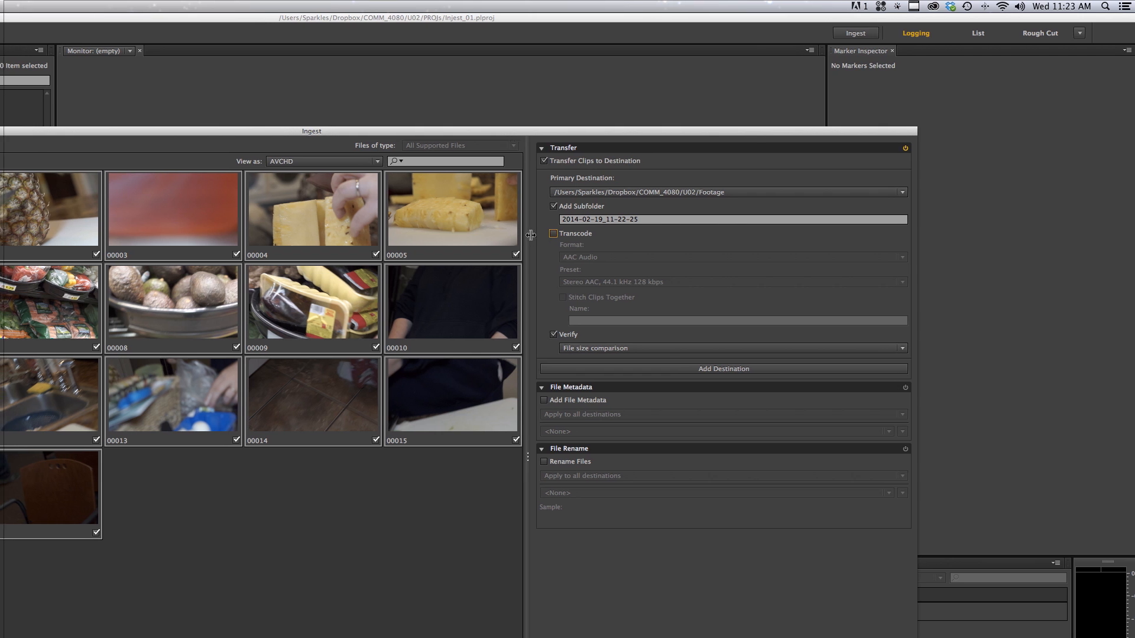
left_click(577, 235)
left_click(578, 257)
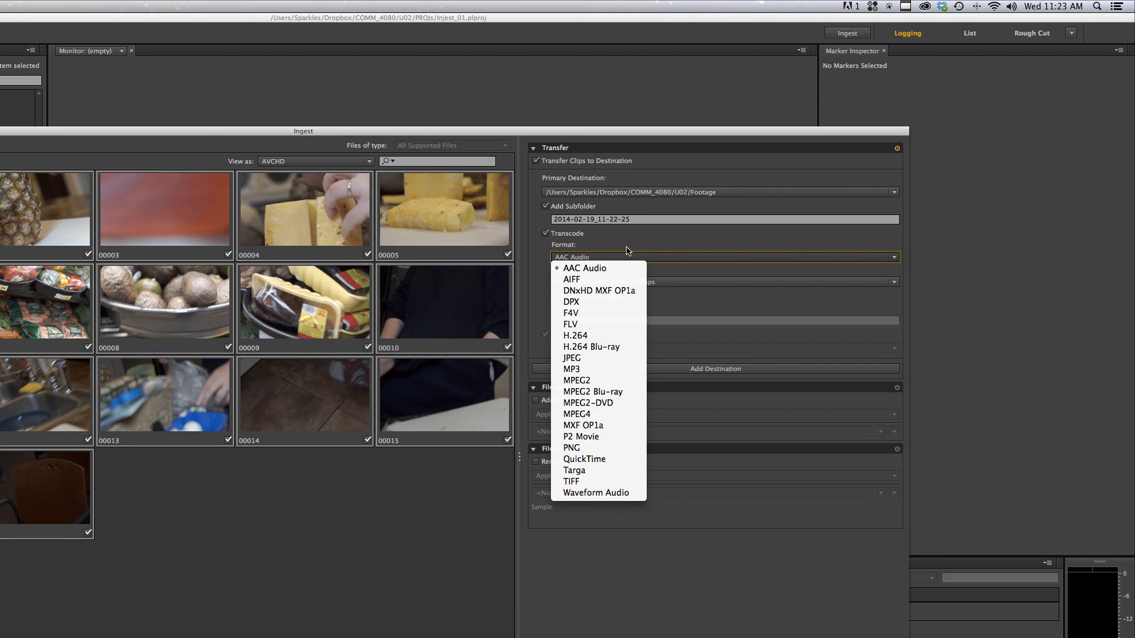
left_click(633, 245)
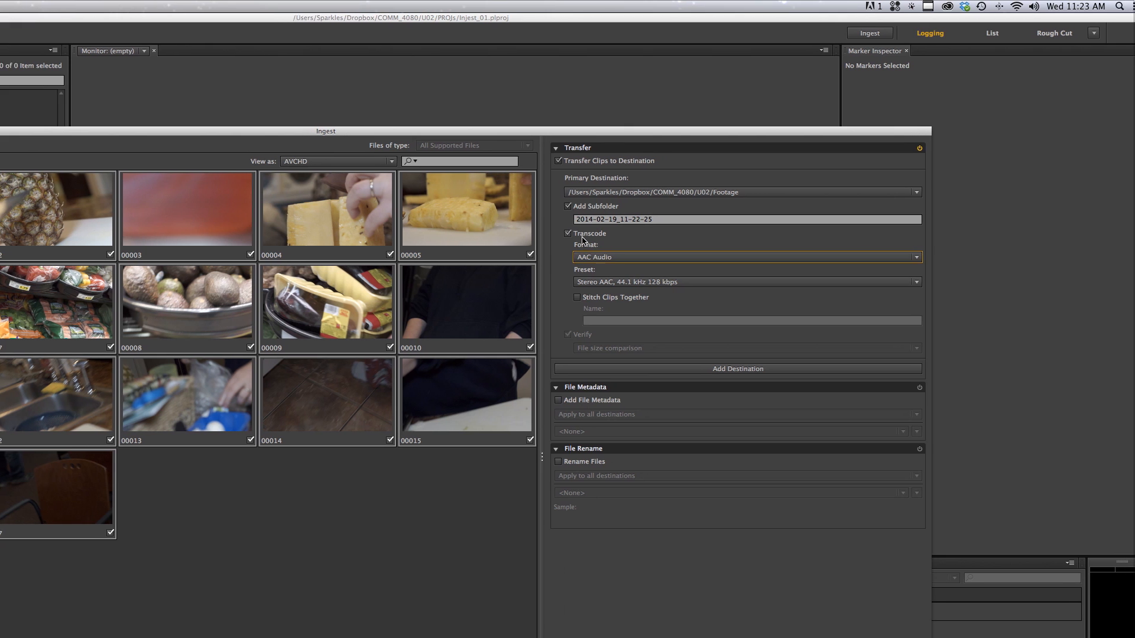
left_click(582, 239)
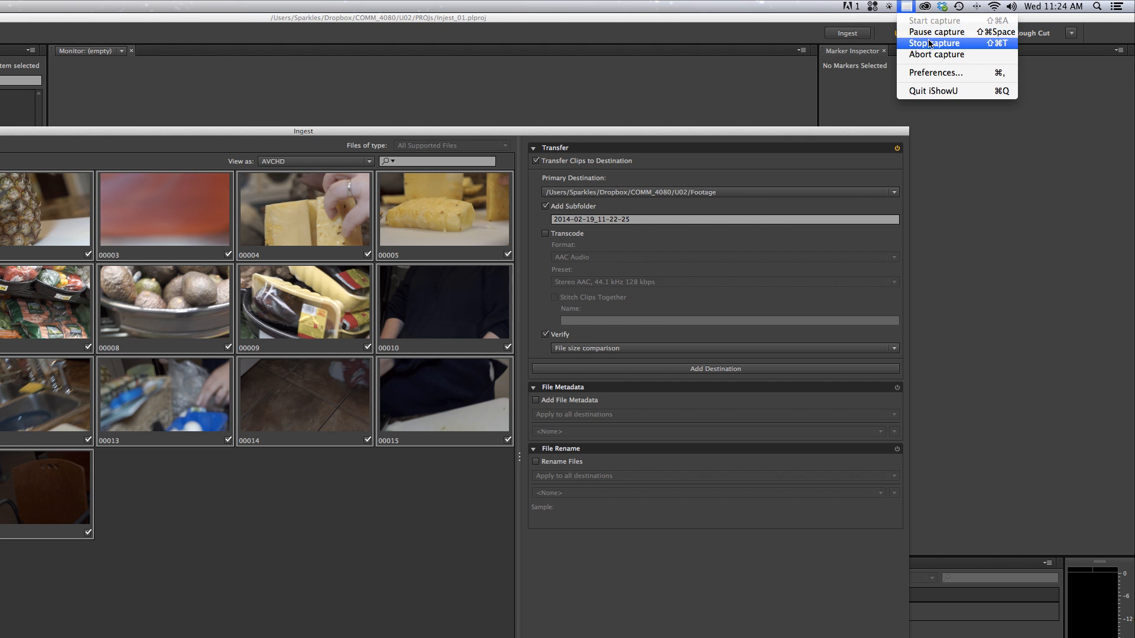
left_click(932, 33)
left_click(919, 32)
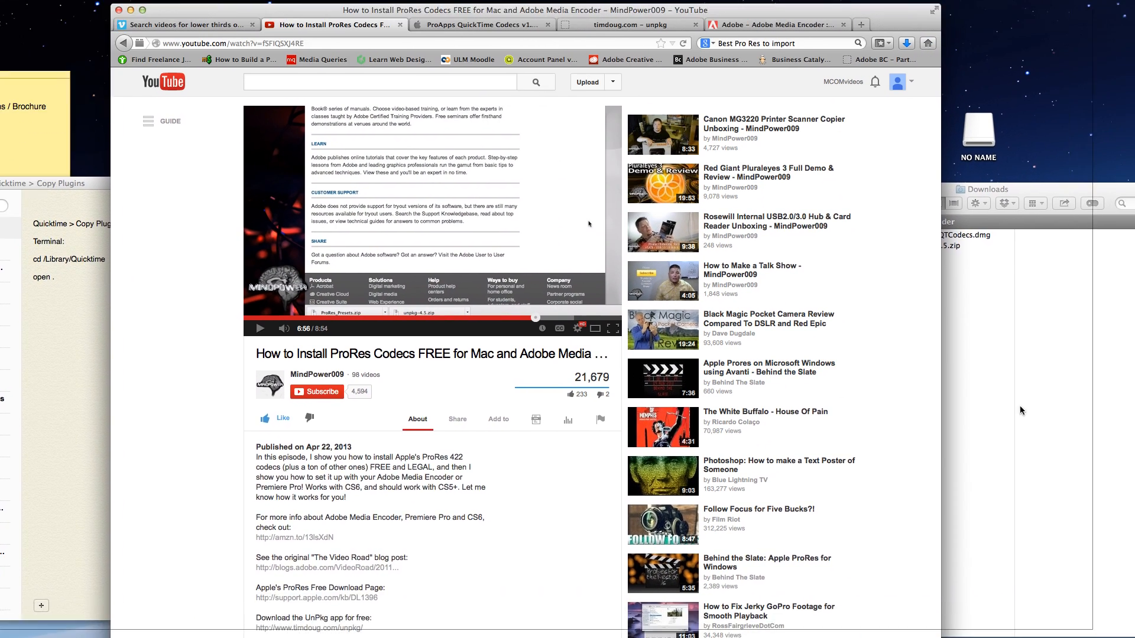
- Locate ProAppsQTCodecs.dmg in the Finder's Downloads folder and view Apple's ProApps QuickTime Codecs v1.0.4 download page in Firefox
left_click(1021, 410)
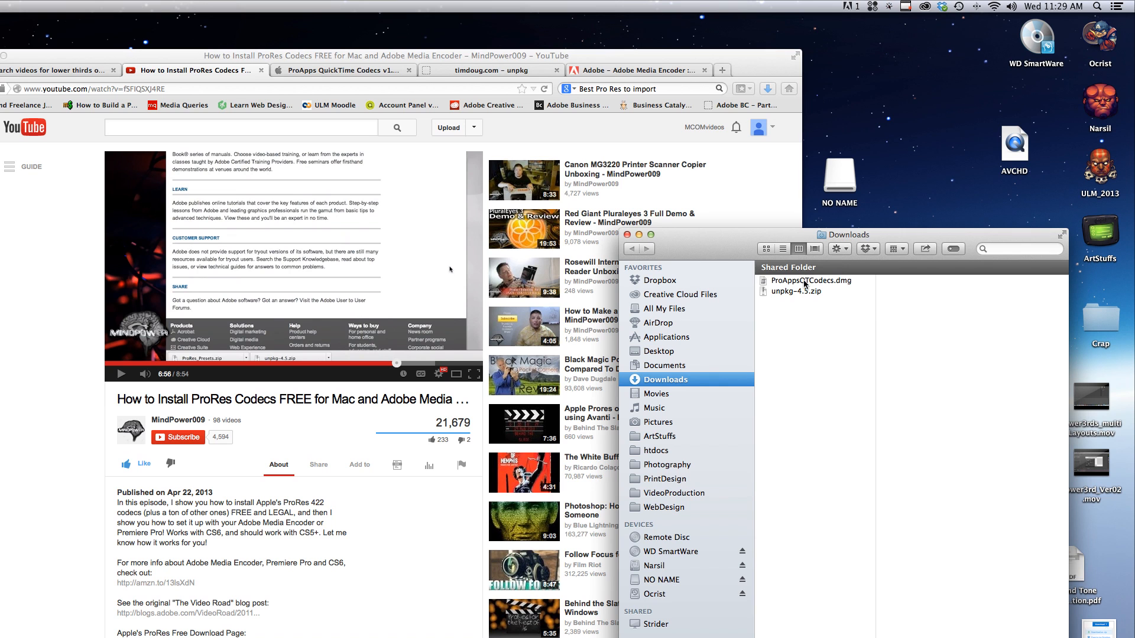
left_click(805, 283)
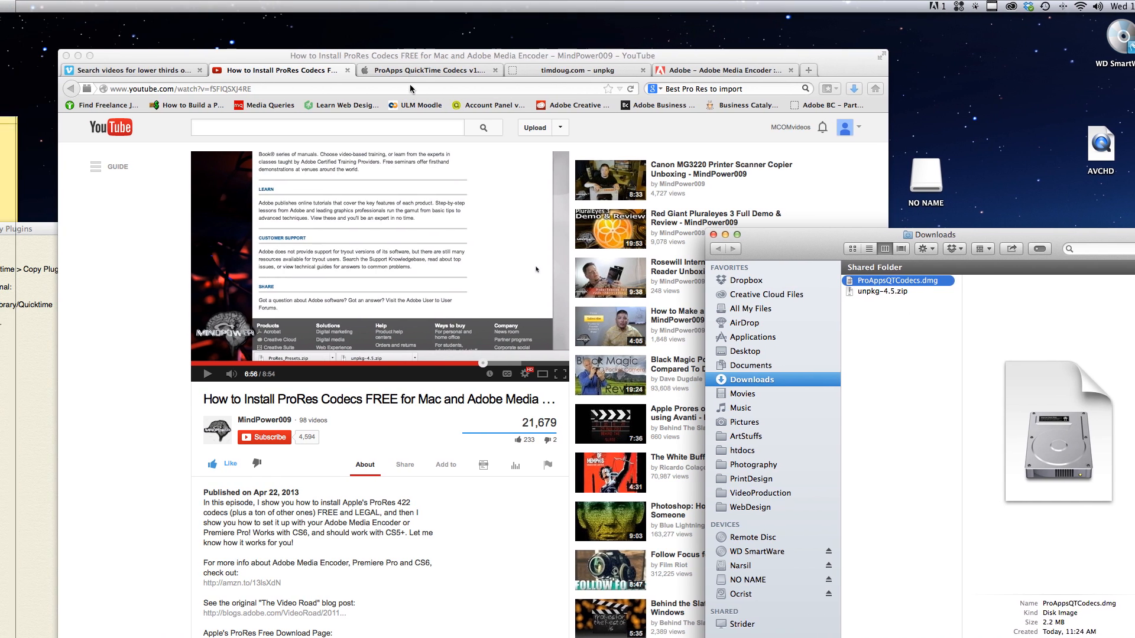
left_click(345, 71)
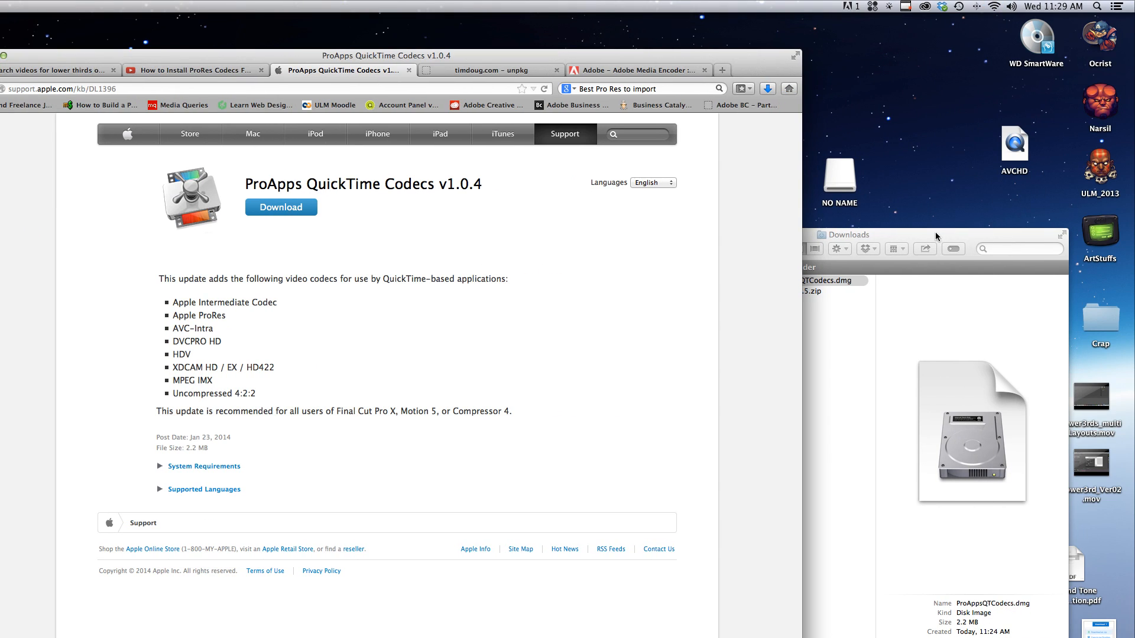
left_click(935, 236)
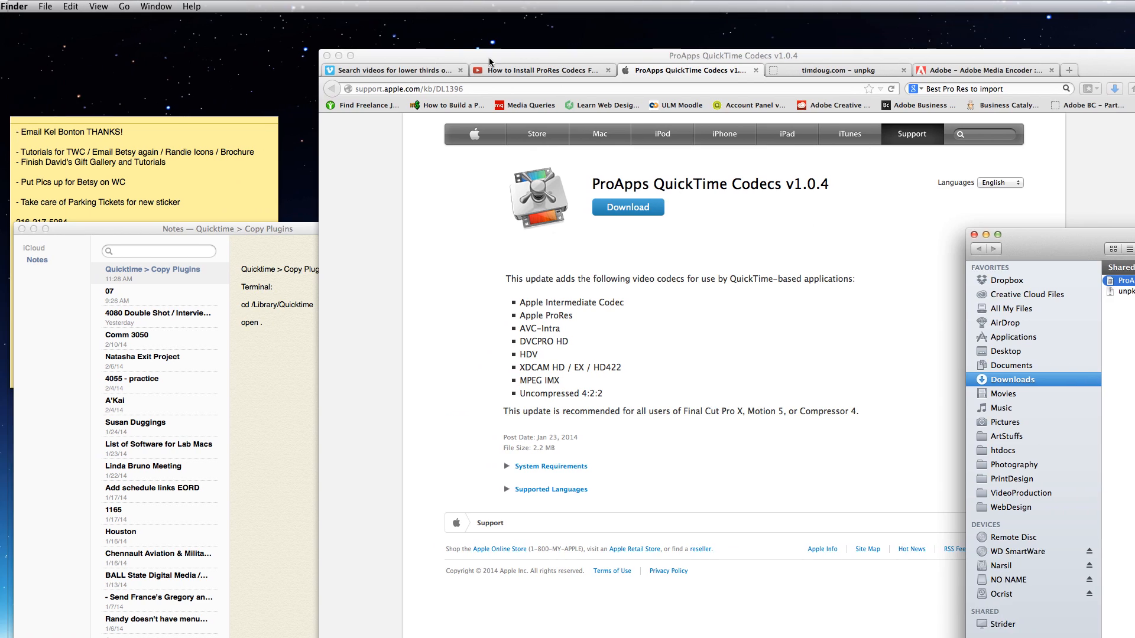
left_click_drag(142, 58, 2, 64)
left_click_drag(380, 64, 381, 56)
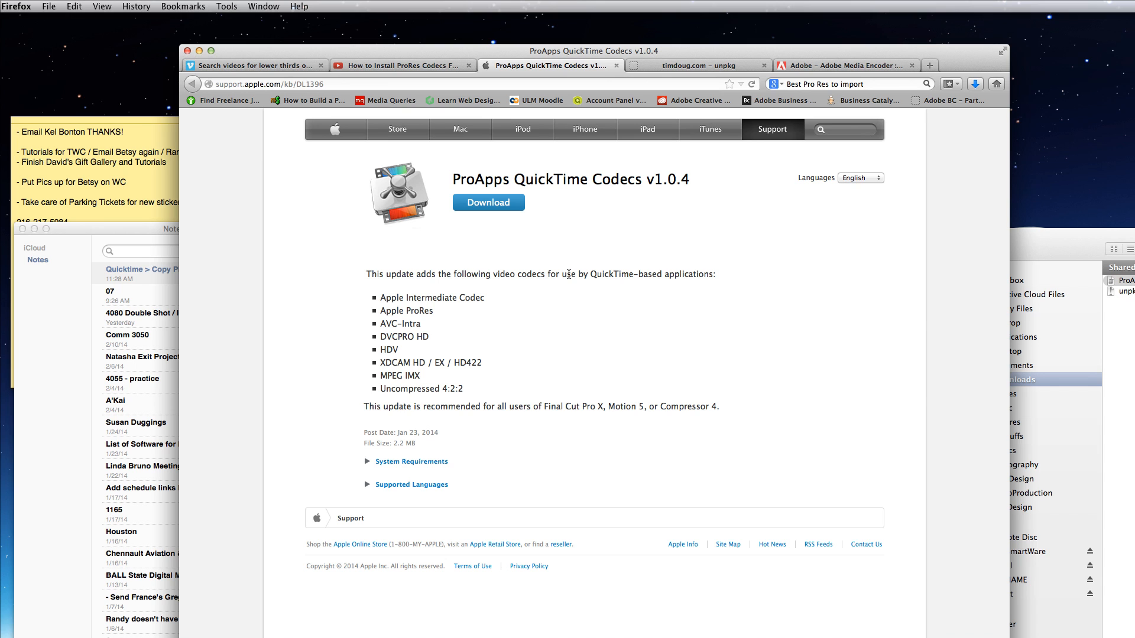
left_click_drag(486, 54, 515, 52)
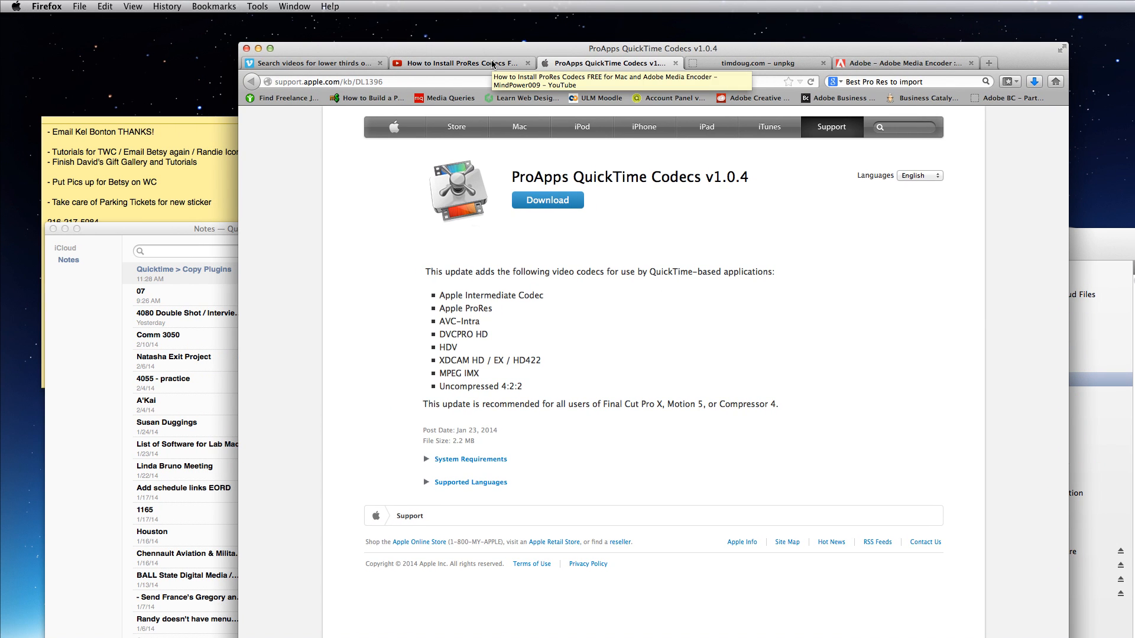
- Show the YouTube video on installing ProRes codecs for free and look through the download links in its description
left_click(493, 63)
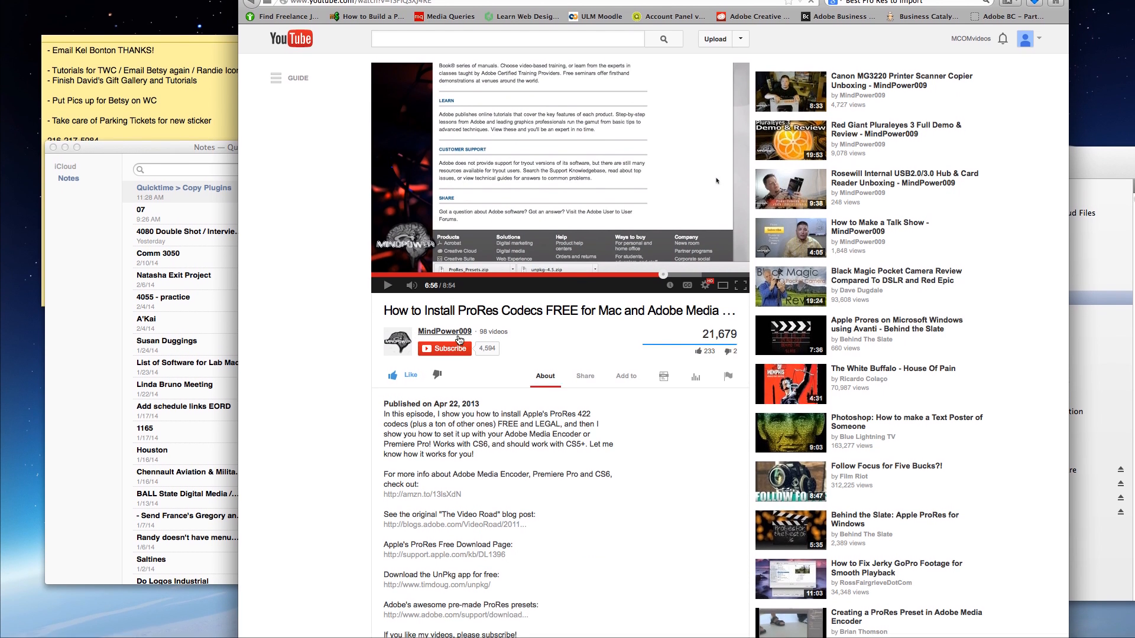
mouse_move(465, 418)
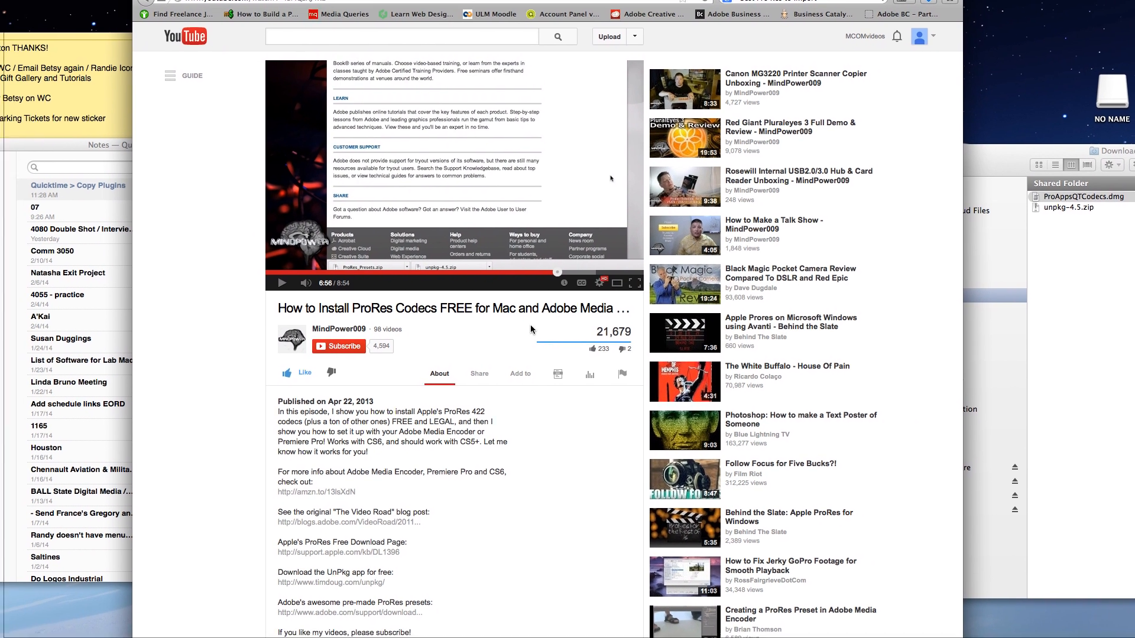
scroll(509, 346, "down", 3)
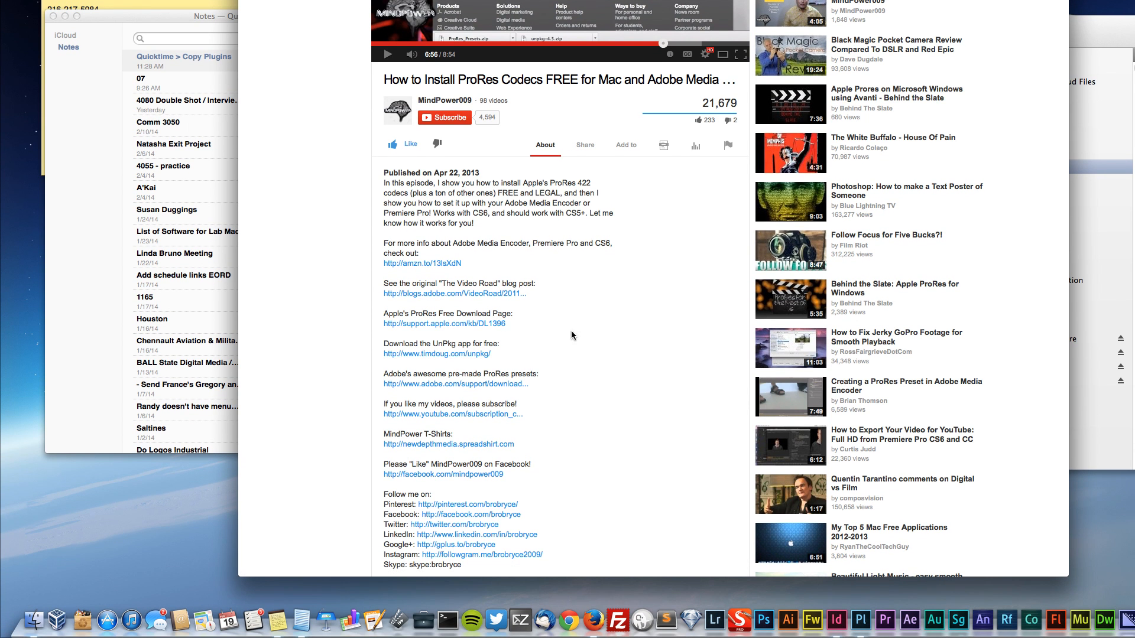
scroll(597, 299, "up", 3)
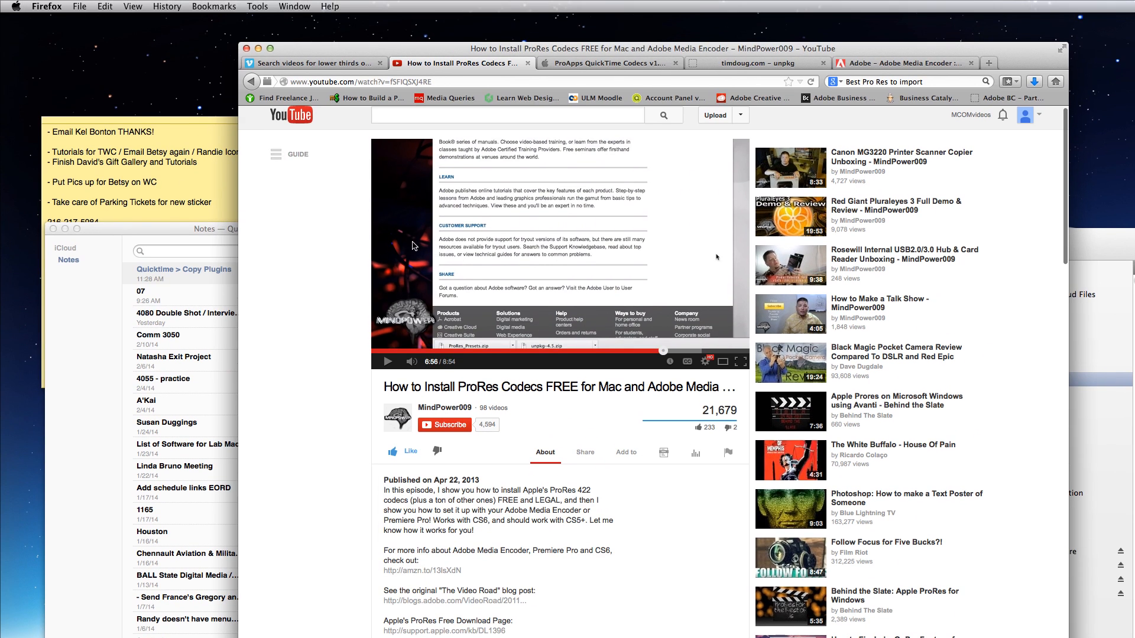
left_click(215, 212)
left_click(491, 49)
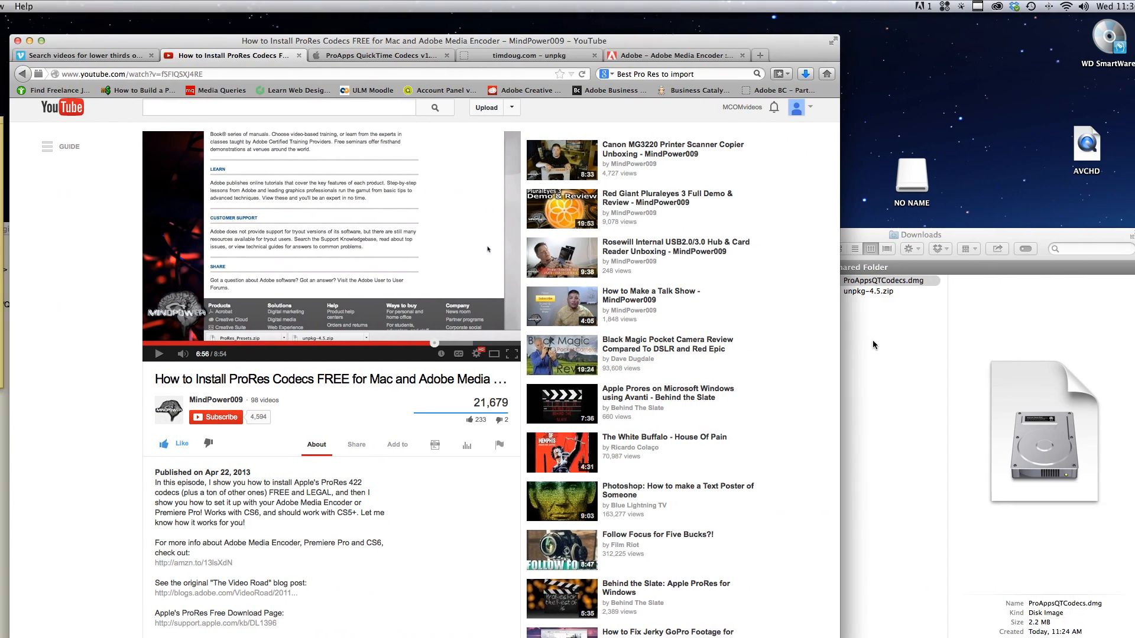
- Mount ProAppsQTCodecs.dmg from the Finder's Downloads folder and move the opened volume window clear of the folder's file list
left_click(874, 344)
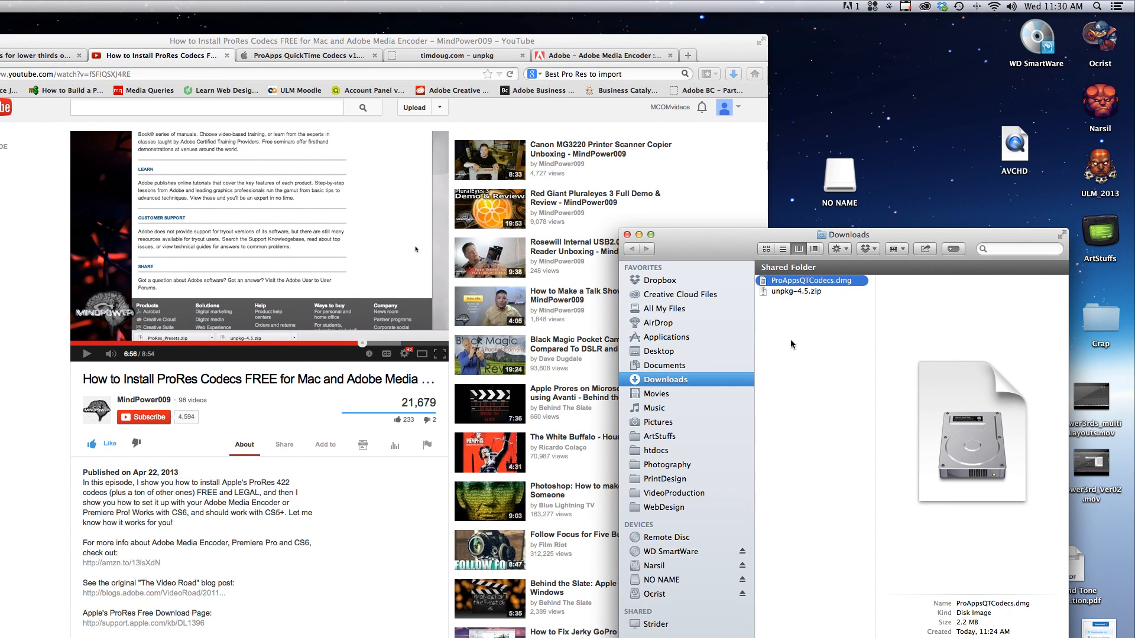
left_click_drag(732, 237, 540, 197)
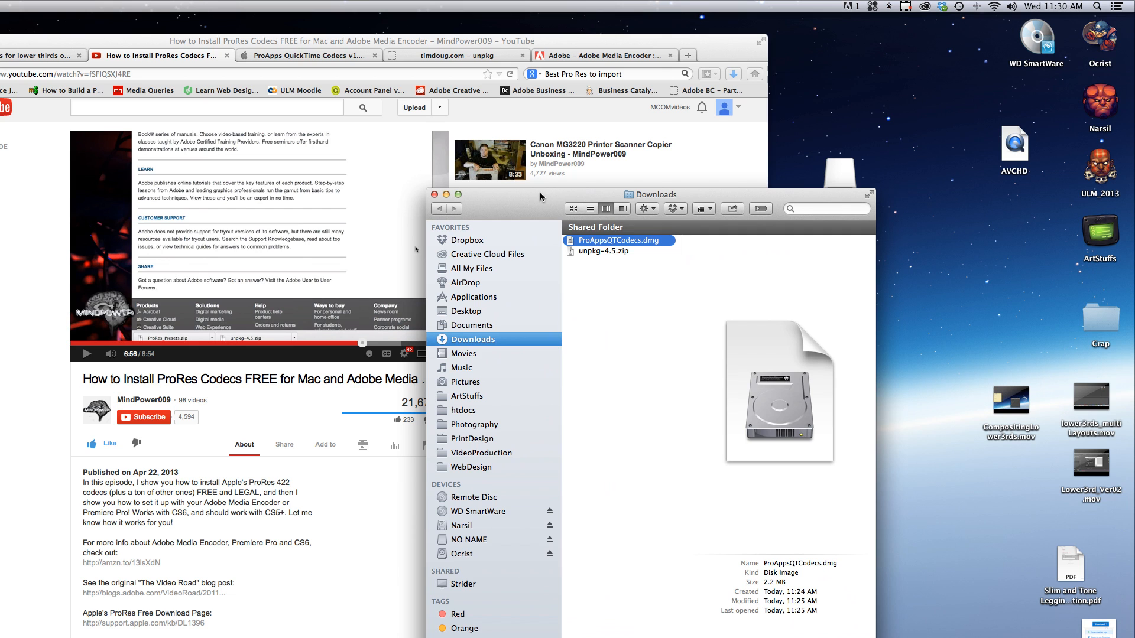
double_click(620, 243)
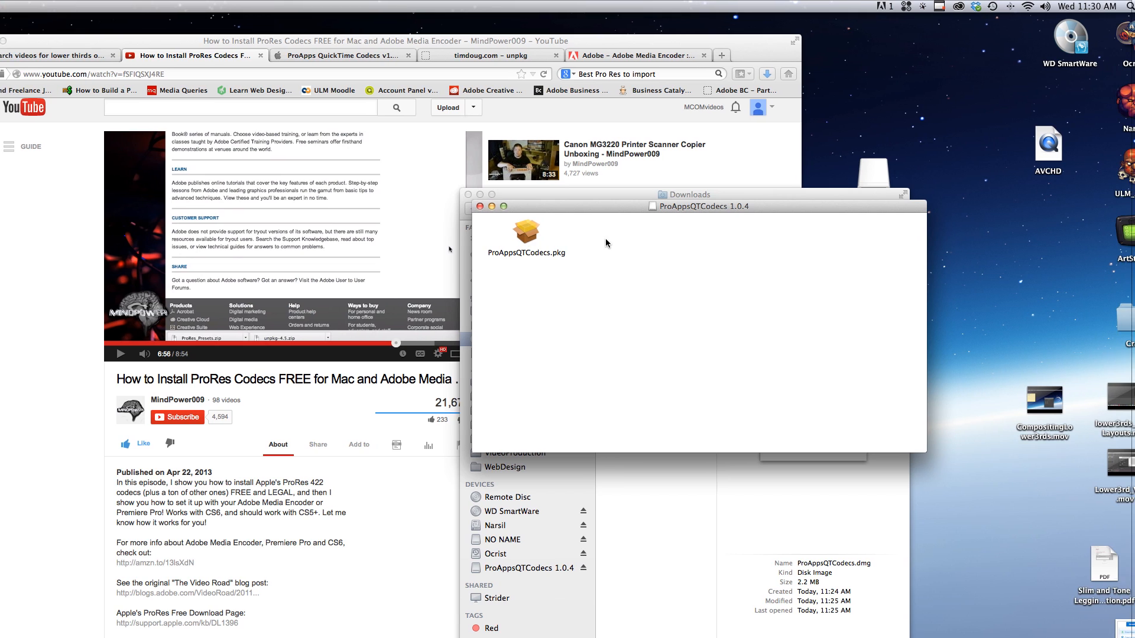
left_click_drag(578, 208, 372, 318)
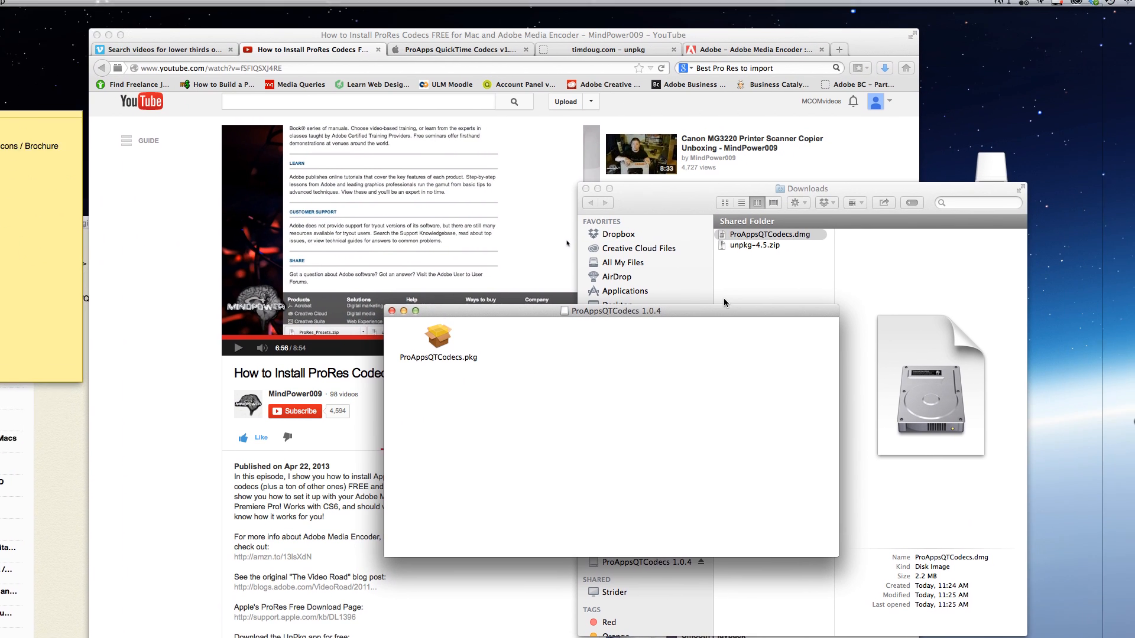
- Extract unpkg-4.5.zip in the Downloads folder and view the unpkg web page it comes from
double_click(749, 245)
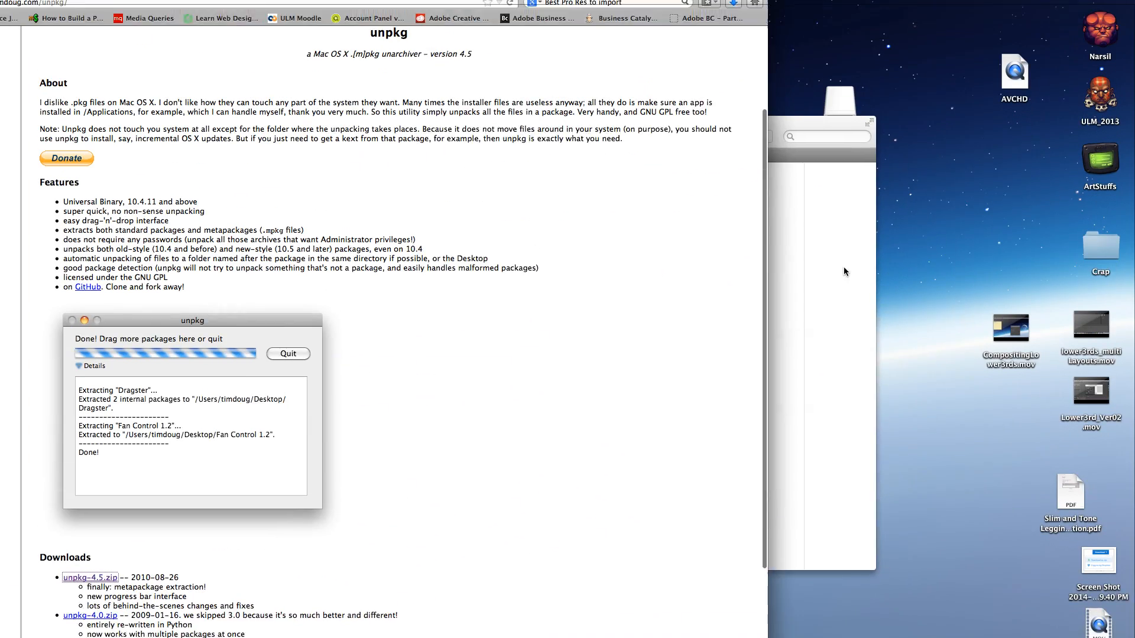
left_click(1082, 237)
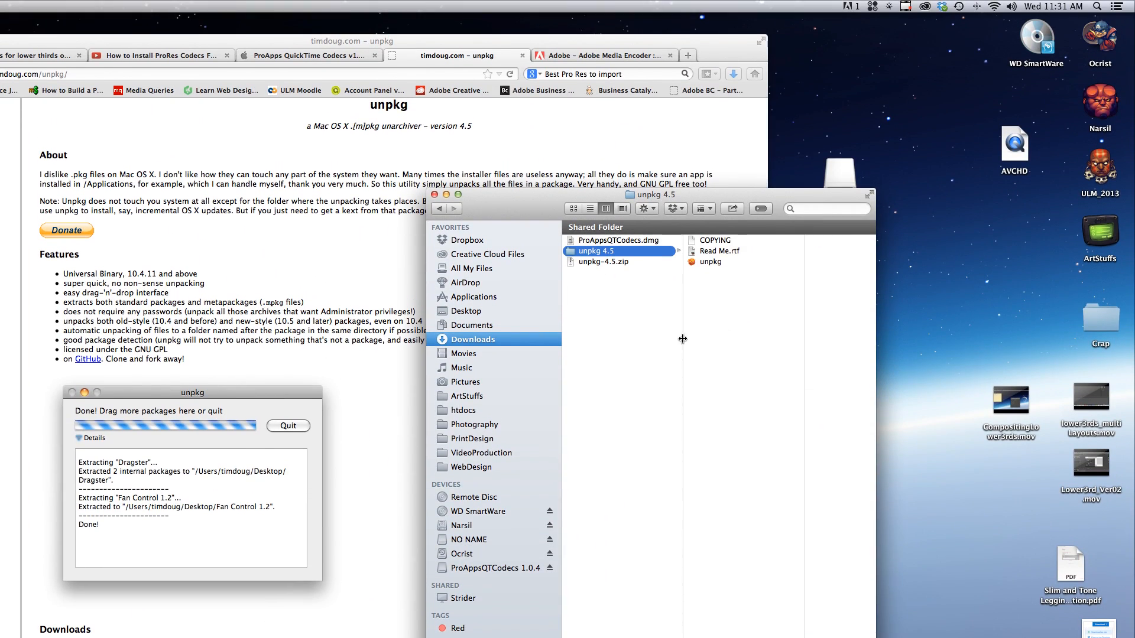
left_click(622, 282)
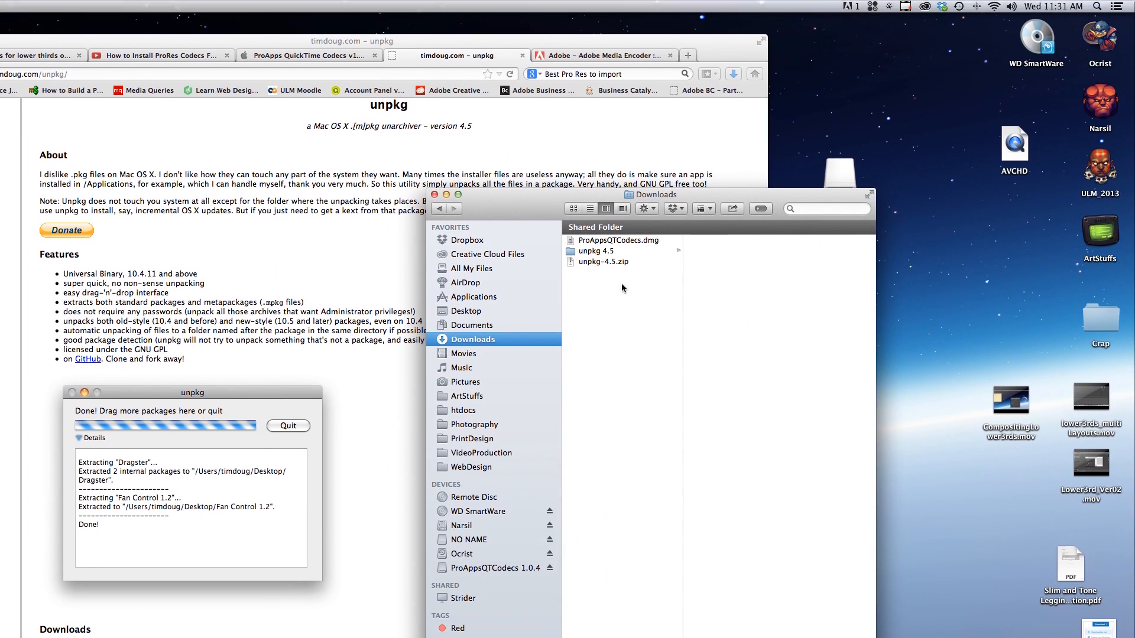
- Open the mounted ProAppsQTCodecs 1.0.4 volume from the desktop and copy ProAppsQTCodecs.pkg into the Downloads folder
left_click(605, 241)
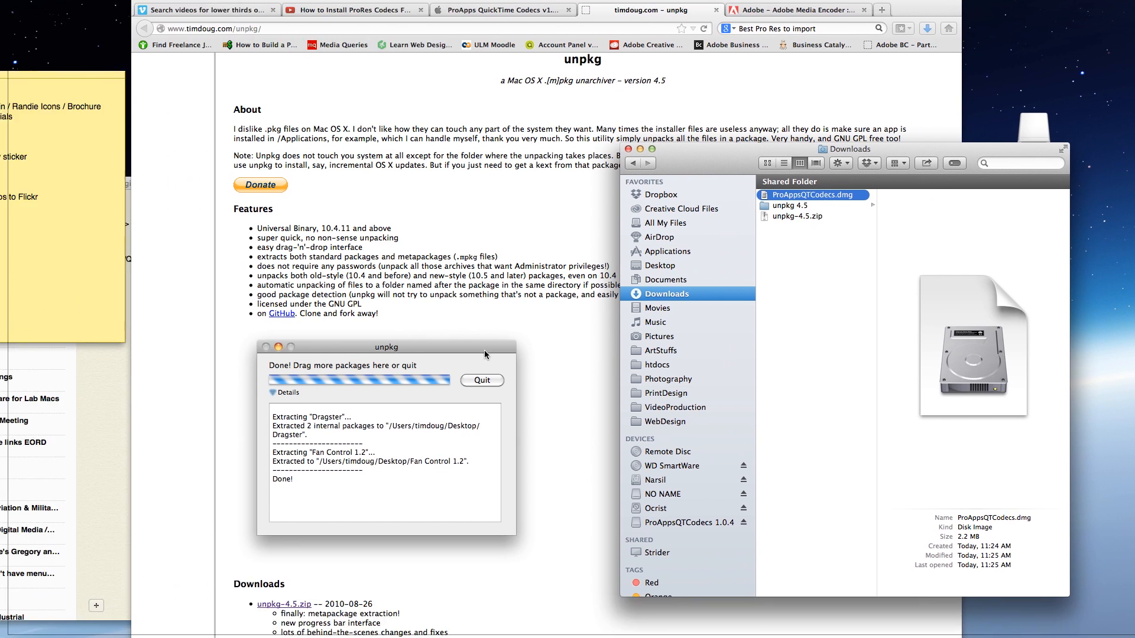
left_click(292, 396)
left_click(819, 298)
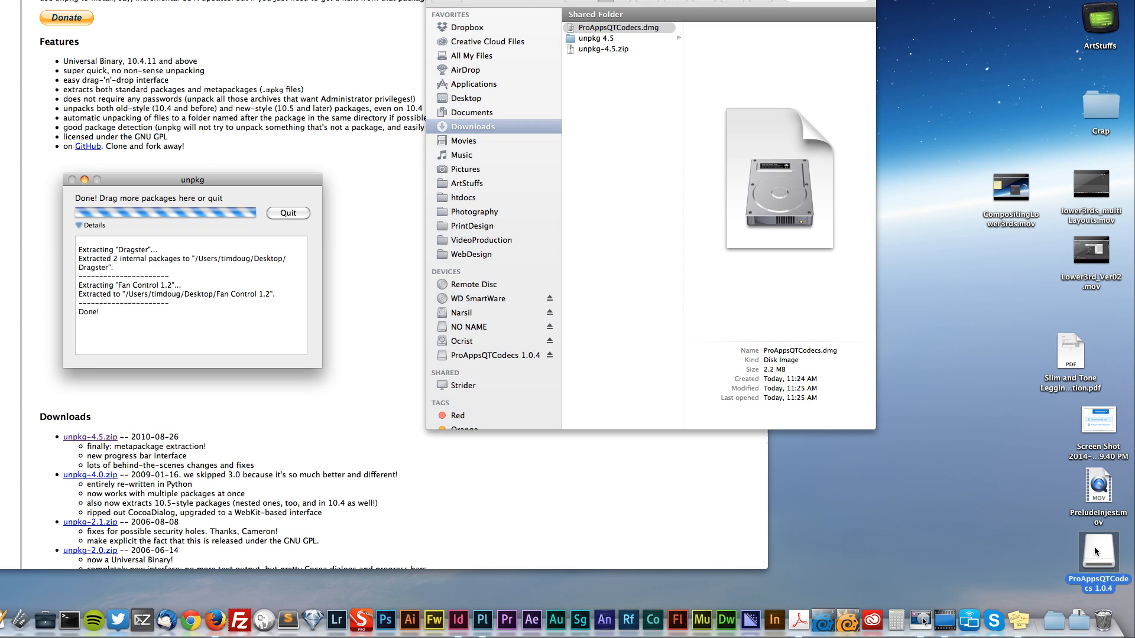
double_click(1096, 552)
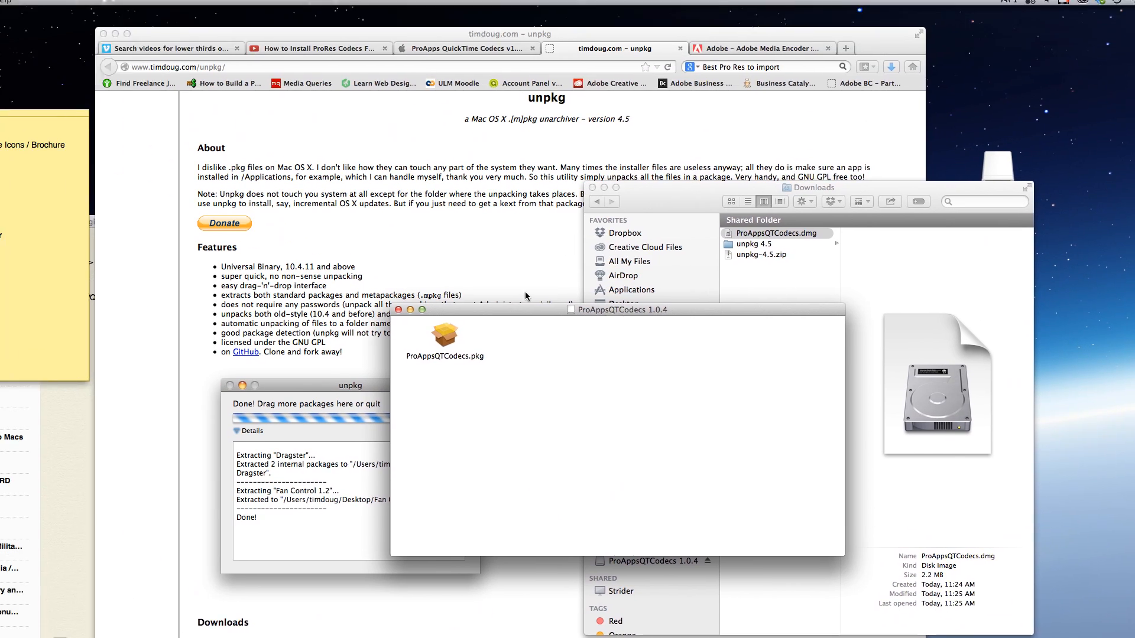
left_click(323, 77)
left_click(825, 281)
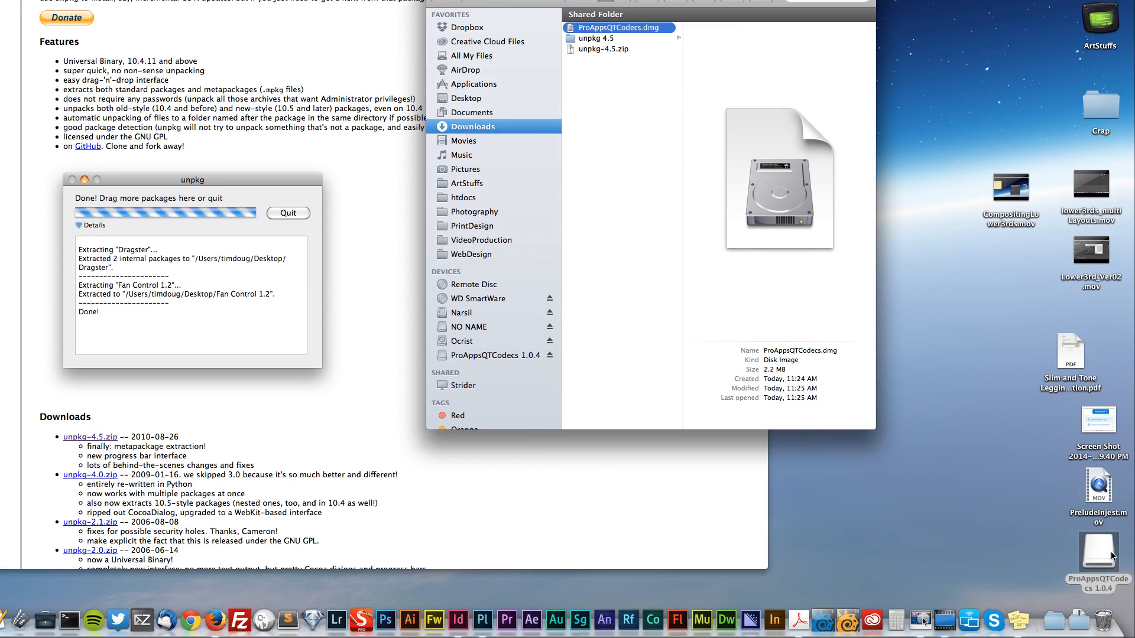
double_click(1109, 555)
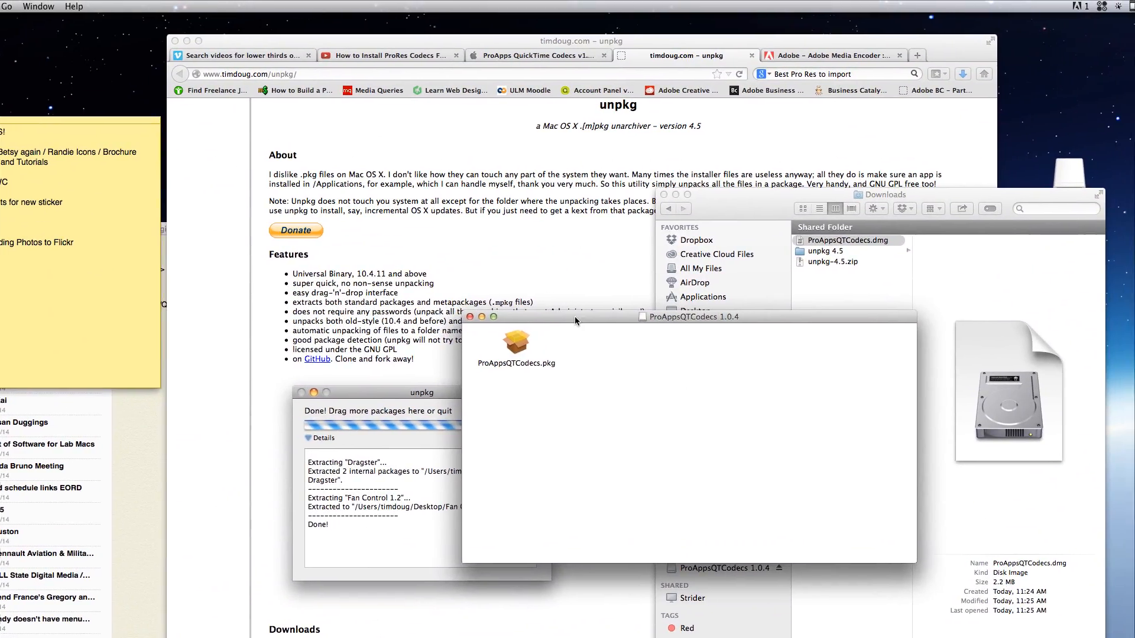
left_click_drag(597, 312, 403, 315)
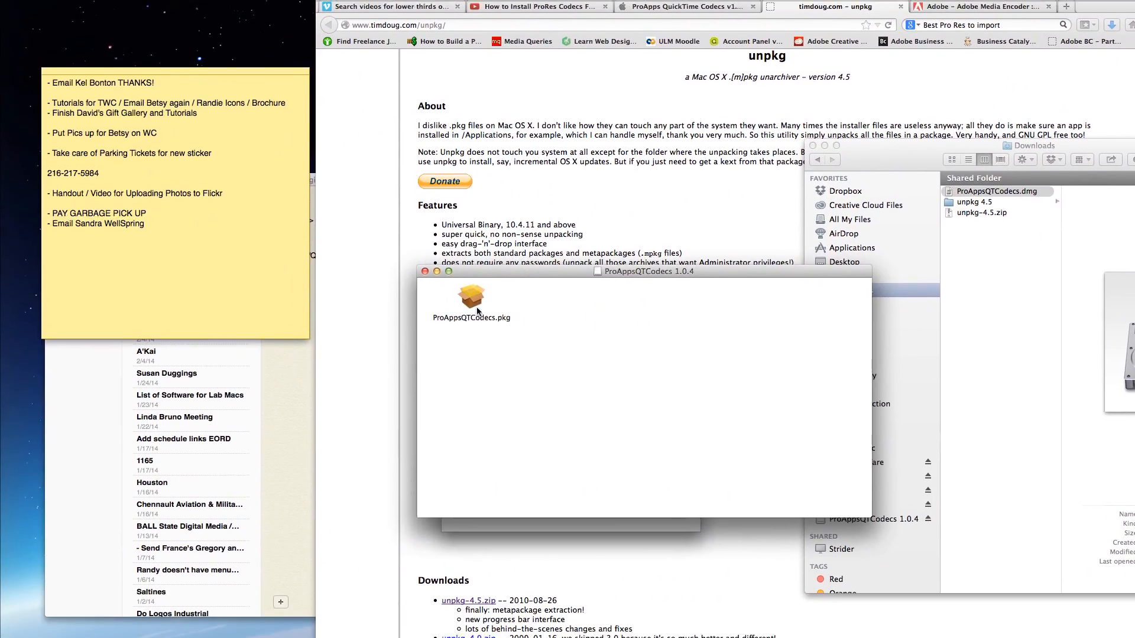
left_click_drag(473, 325, 987, 338)
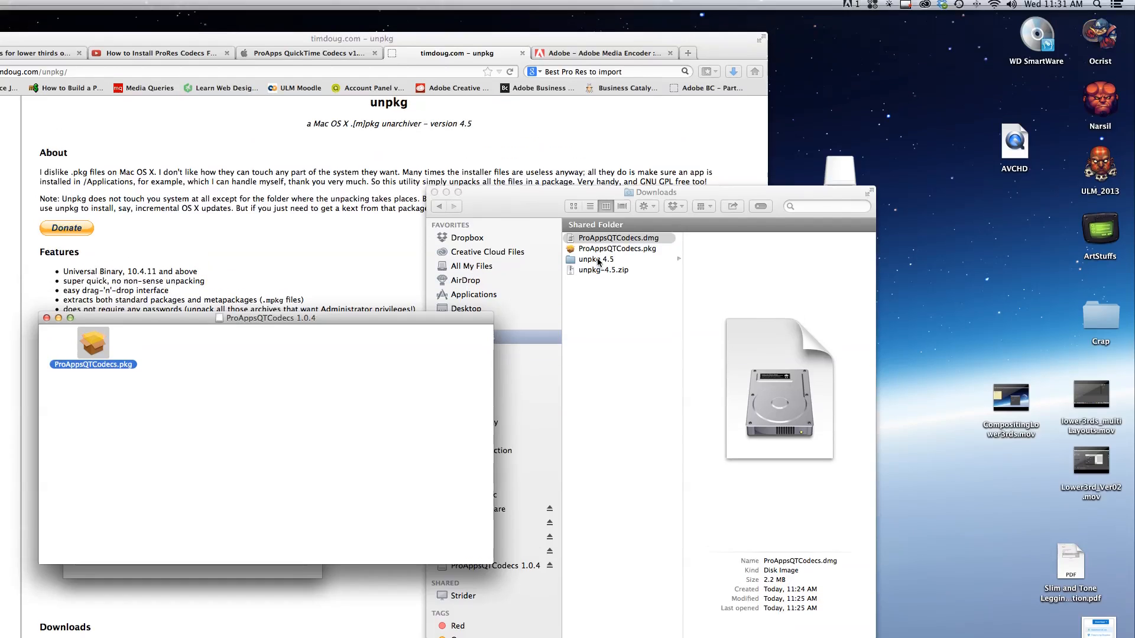
- Unpack ProAppsQTCodecs.pkg with the unpkg application from the unpkg 4.5 folder, allow it to open, and quit it when finished
left_click(604, 205)
left_click(597, 263)
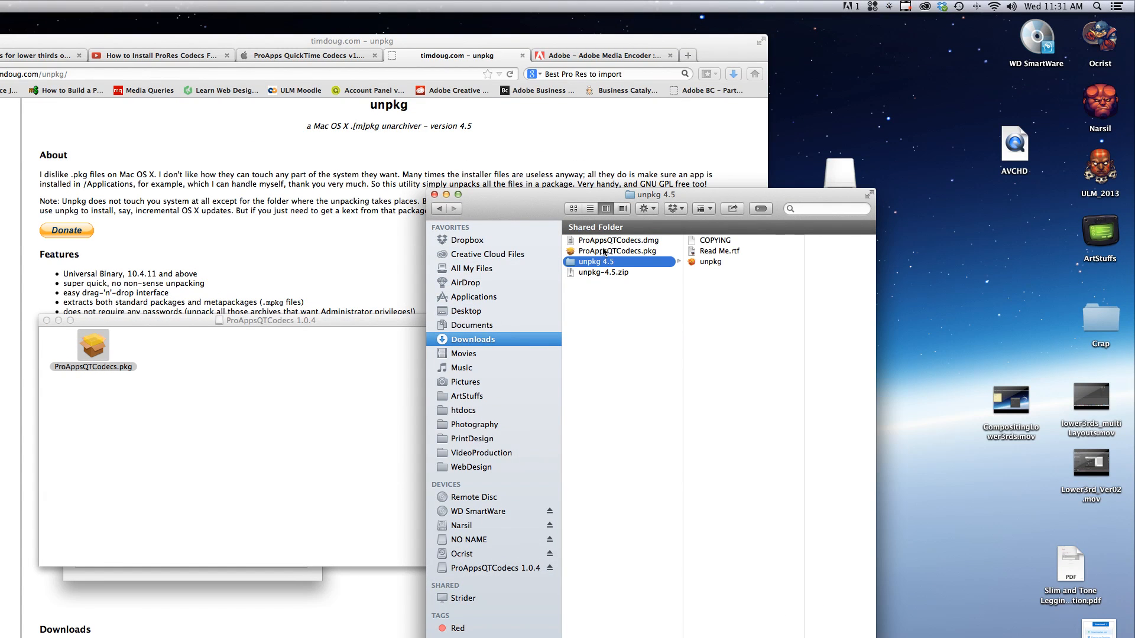
left_click(600, 253)
left_click(583, 262)
left_click(584, 253)
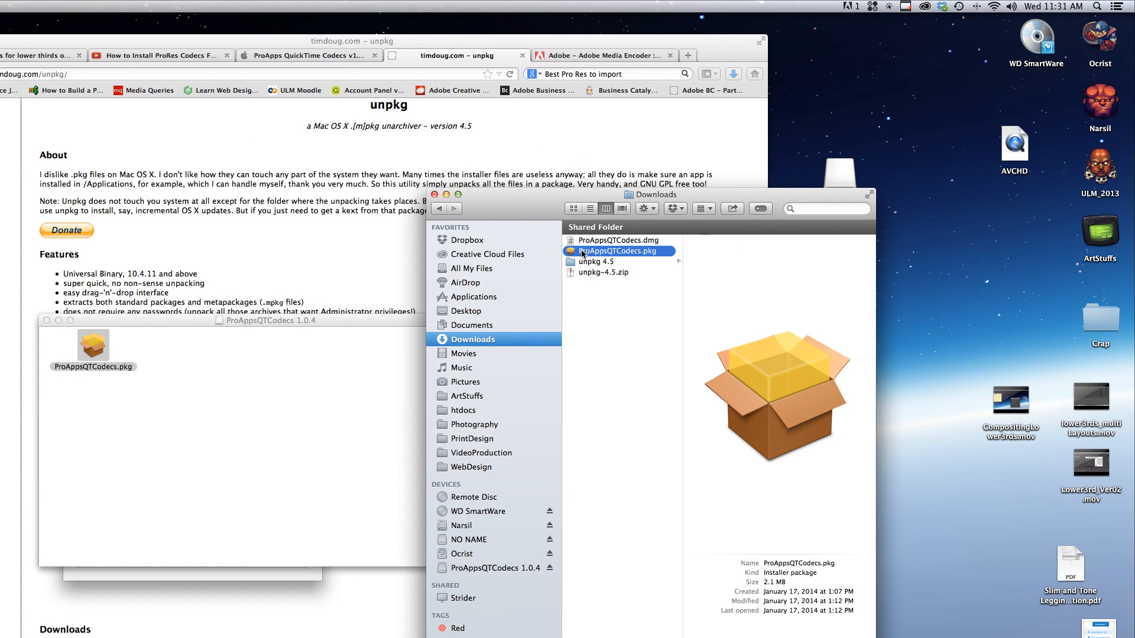
left_click_drag(589, 263, 590, 263)
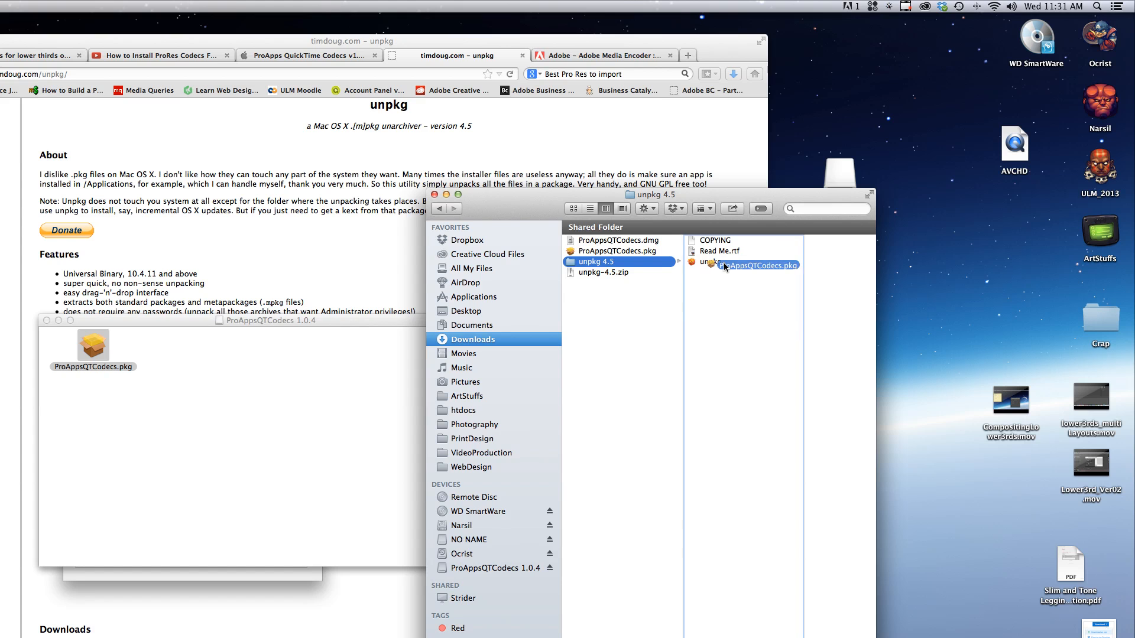
left_click_drag(708, 258, 712, 263)
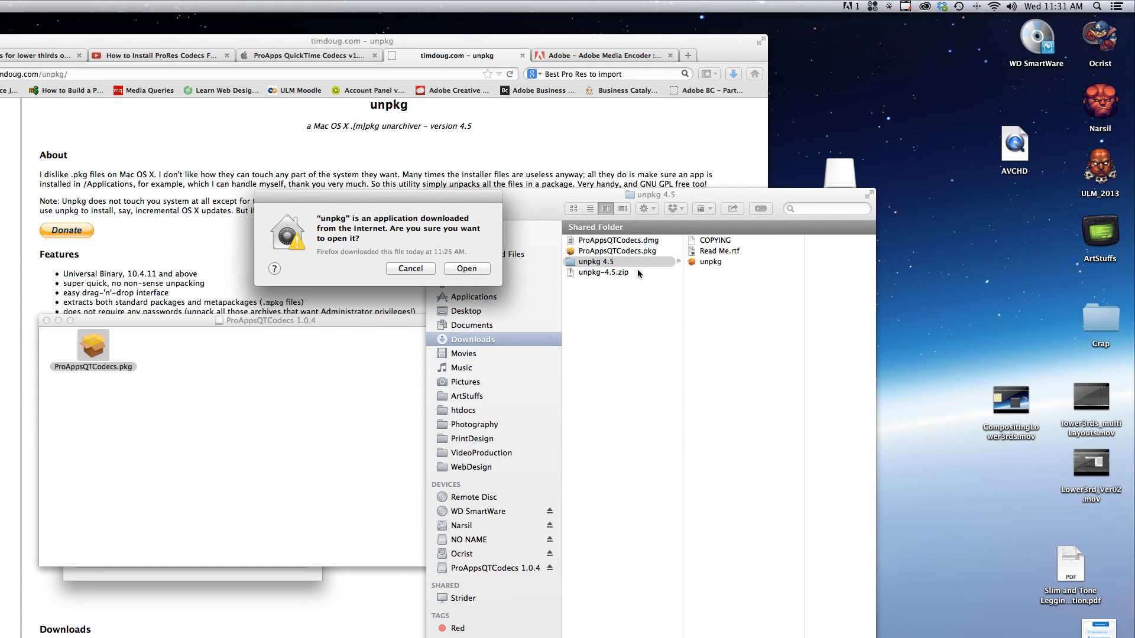
left_click(456, 269)
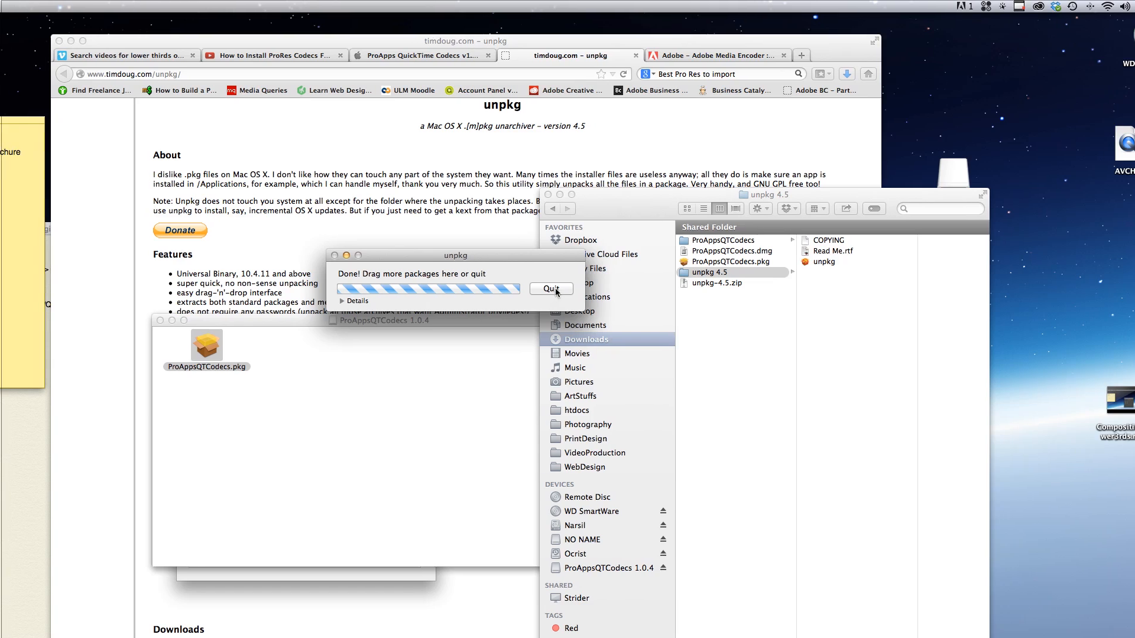
left_click(559, 288)
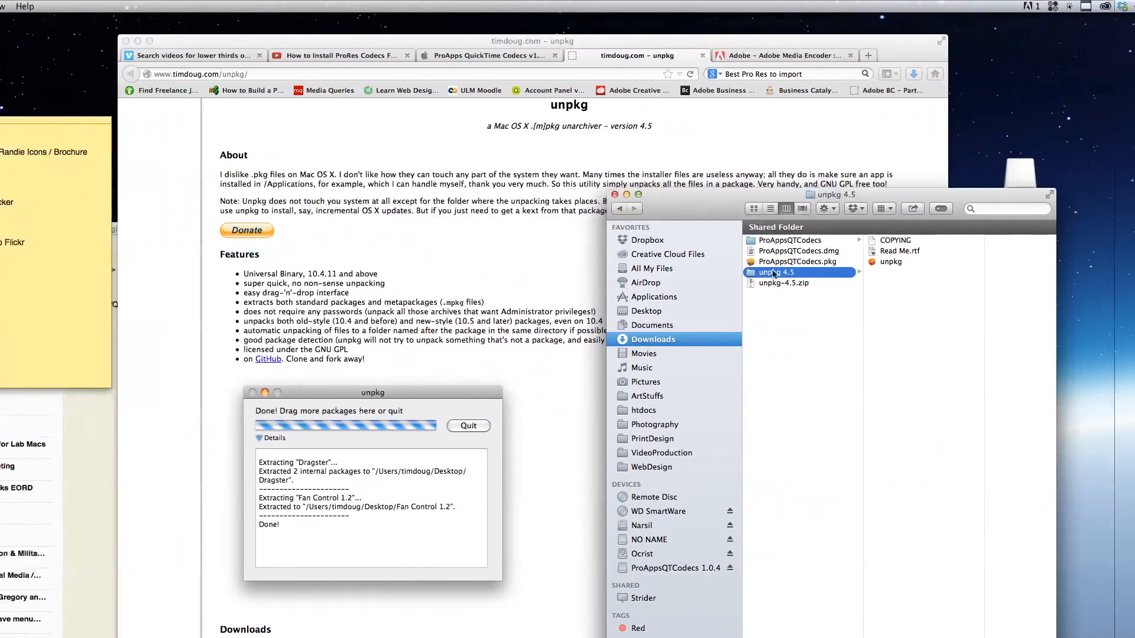
- Open the QuickTime folder inside the unpacked ProAppsQTCodecs Library folder and widen the Finder window to show the full component names
left_click(999, 243)
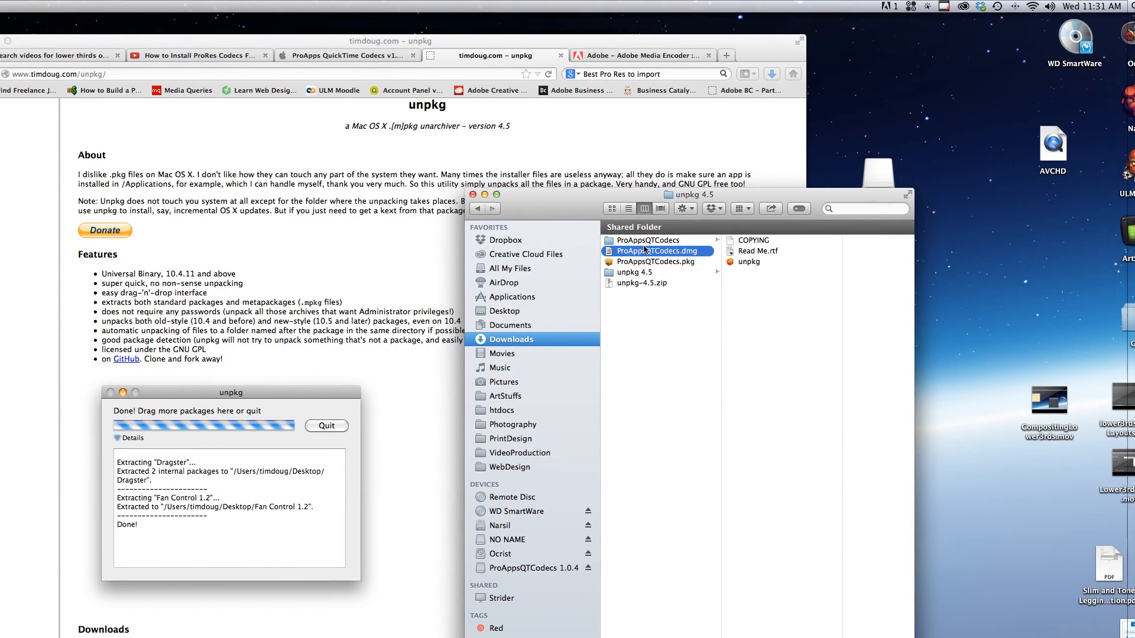
left_click(992, 232)
left_click(708, 241)
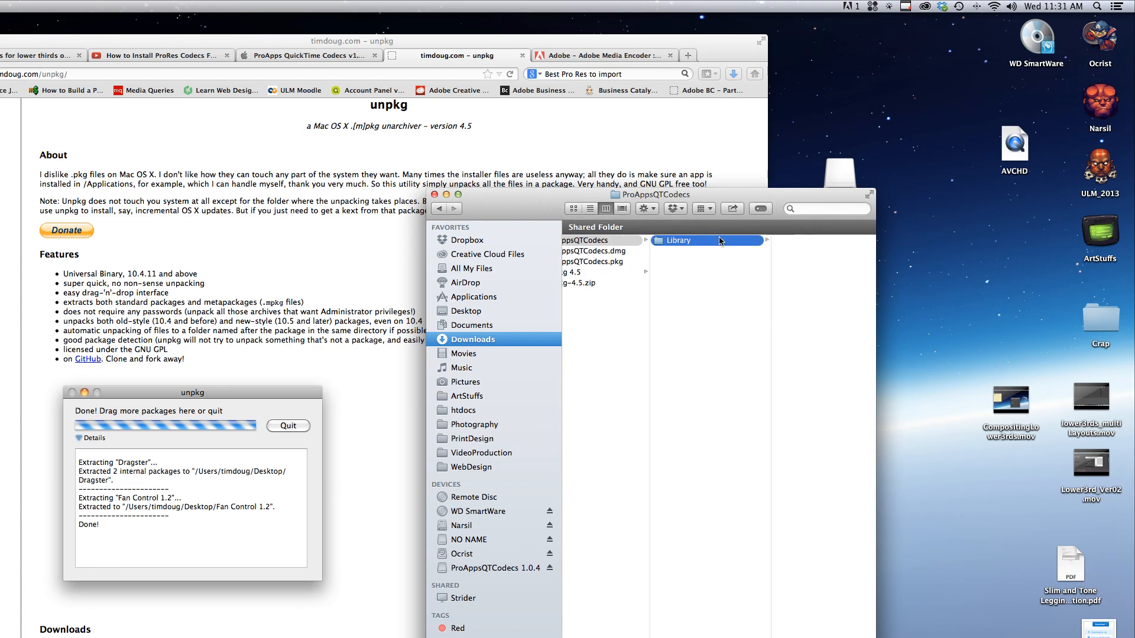
left_click(795, 242)
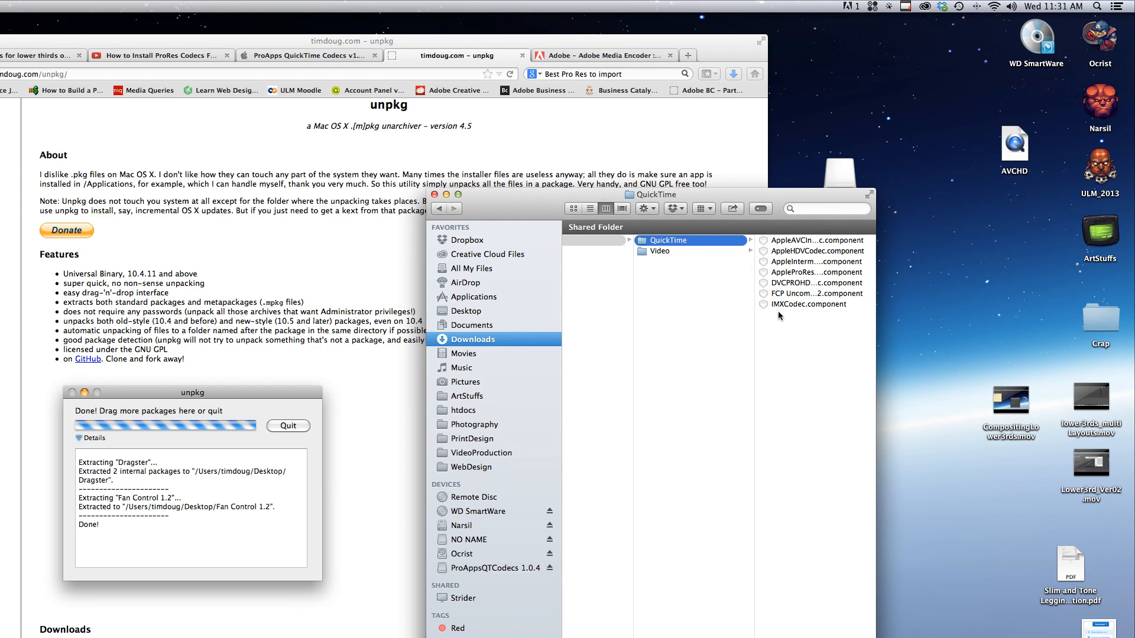
left_click_drag(741, 188, 670, 185)
left_click_drag(806, 272, 1013, 273)
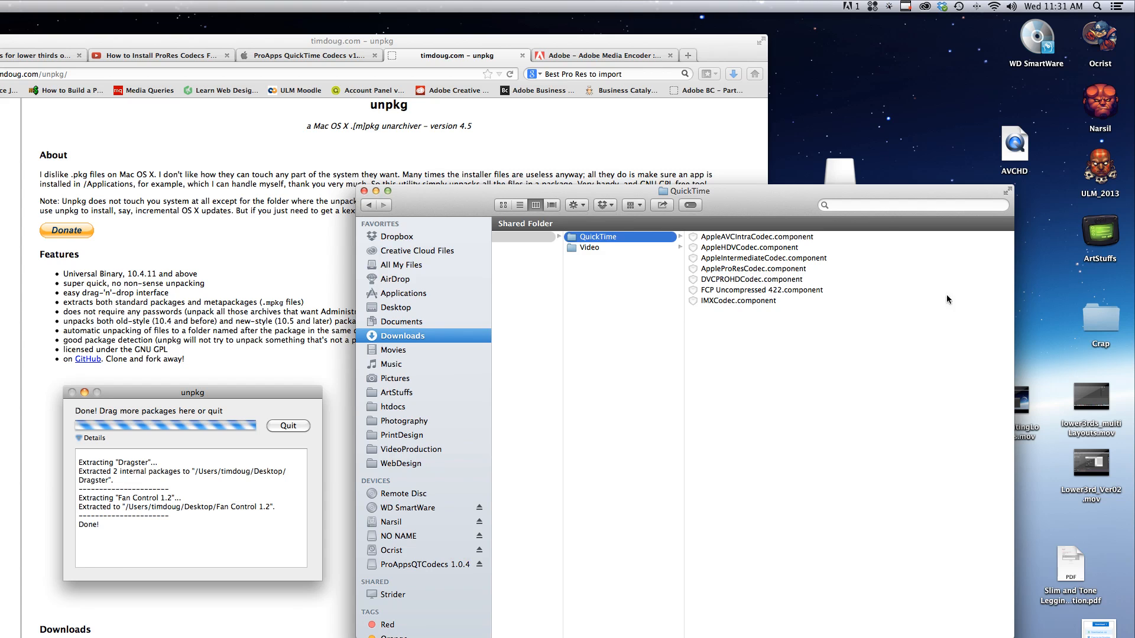
left_click_drag(755, 207, 803, 198)
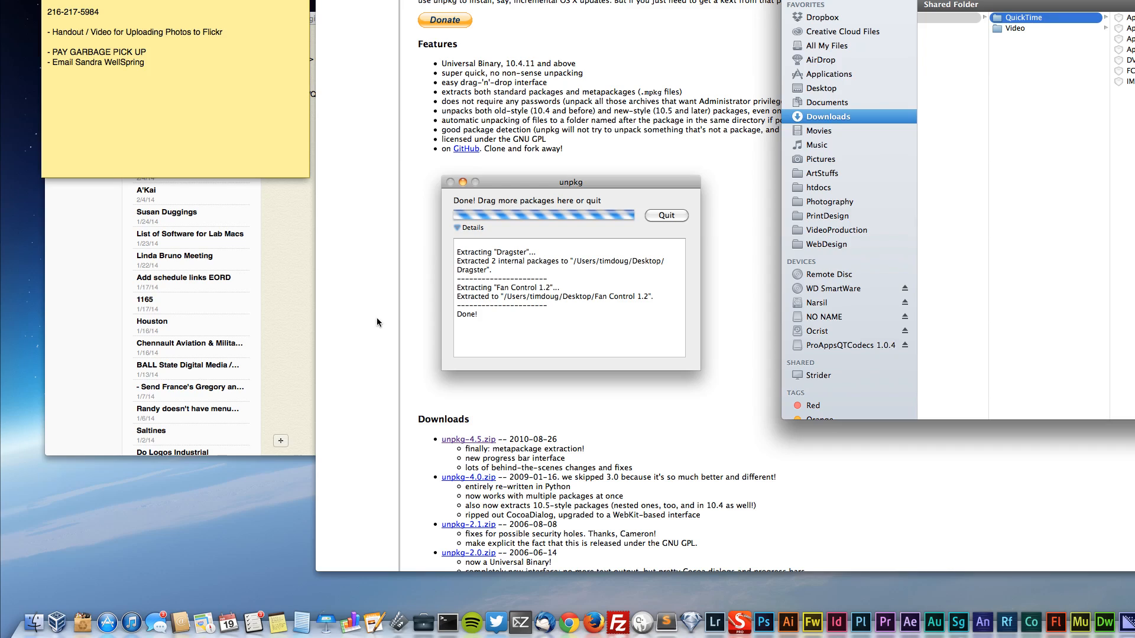
- Switch to Terminal, bring up the Notes entry with the commands, and run "cd /Library/Quicktime" and "open ." to open that folder in Finder
left_click(447, 621)
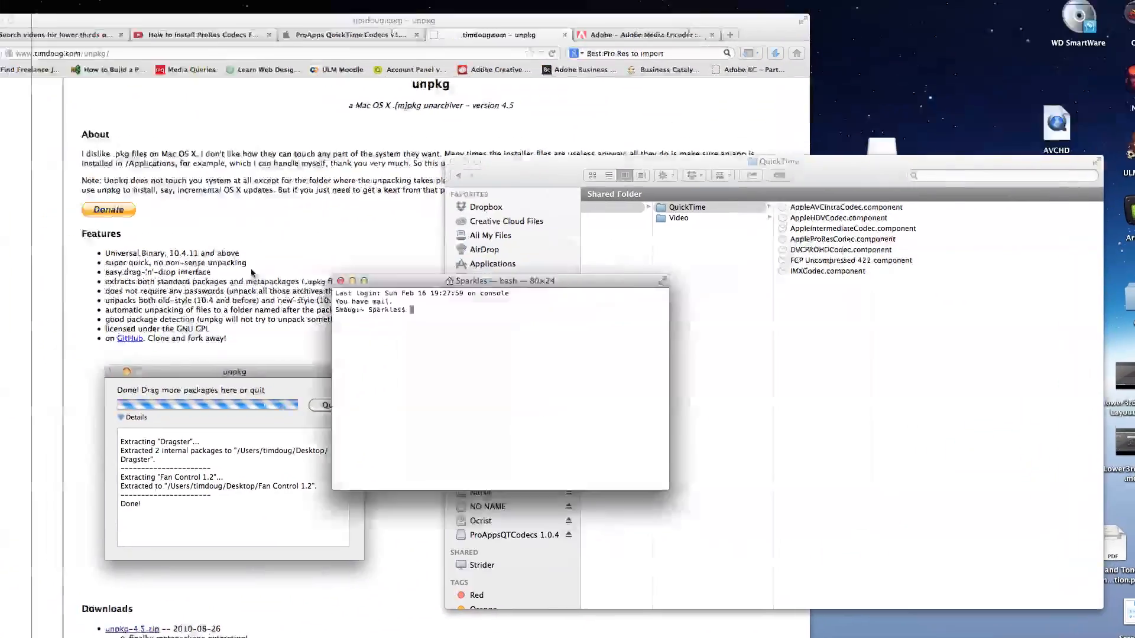
left_click_drag(252, 273, 88, 222)
left_click(195, 620)
left_click_drag(591, 239, 628, 241)
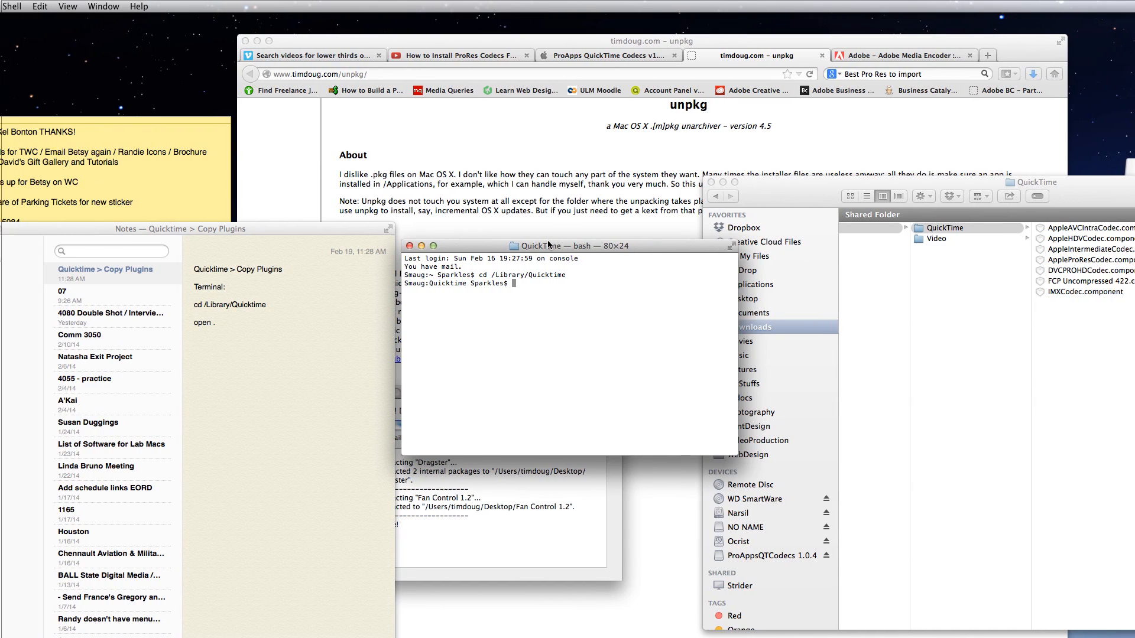
type("o")
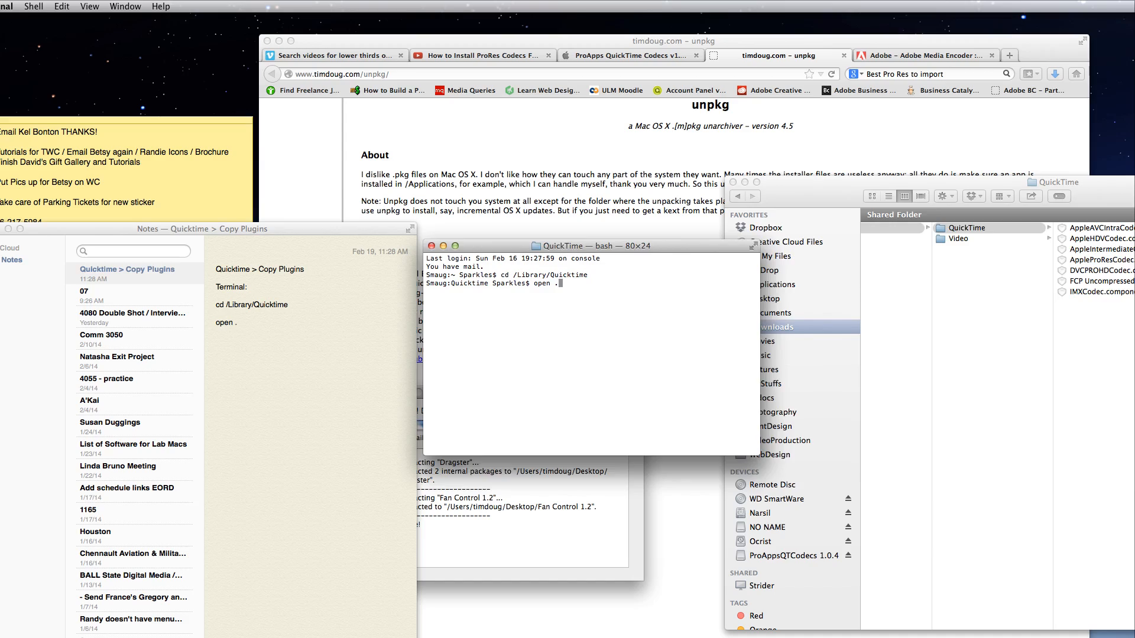
type("pen .")
key("Return")
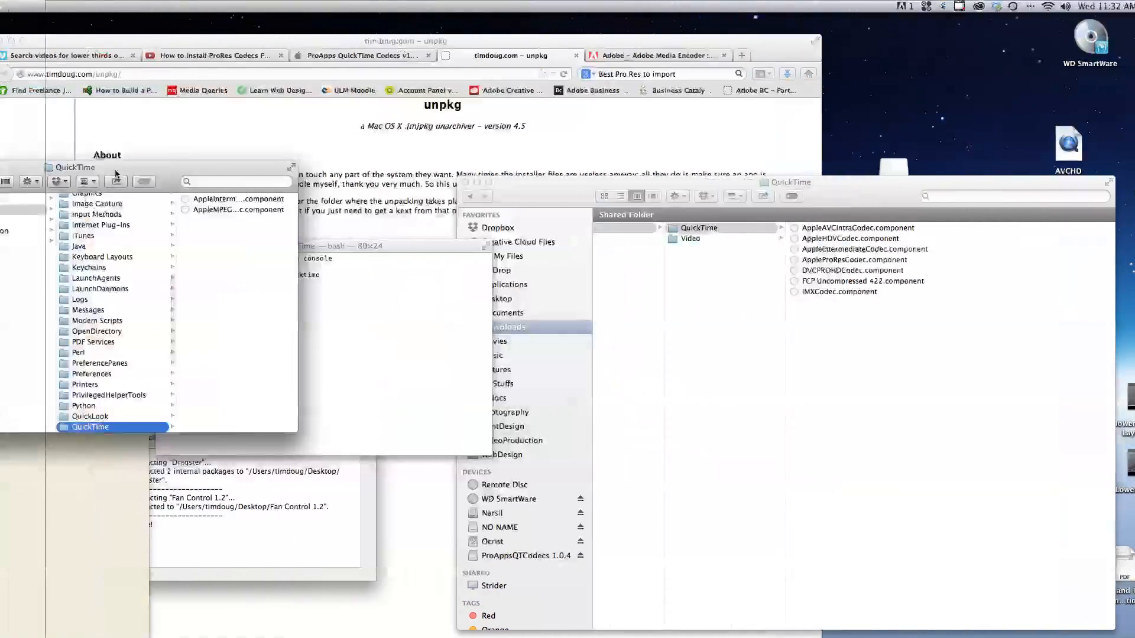
- Place the system QuickTime folder window beside the unpacked one and copy all seven codec components from the unpacked QuickTime folder
left_click_drag(115, 173, 204, 148)
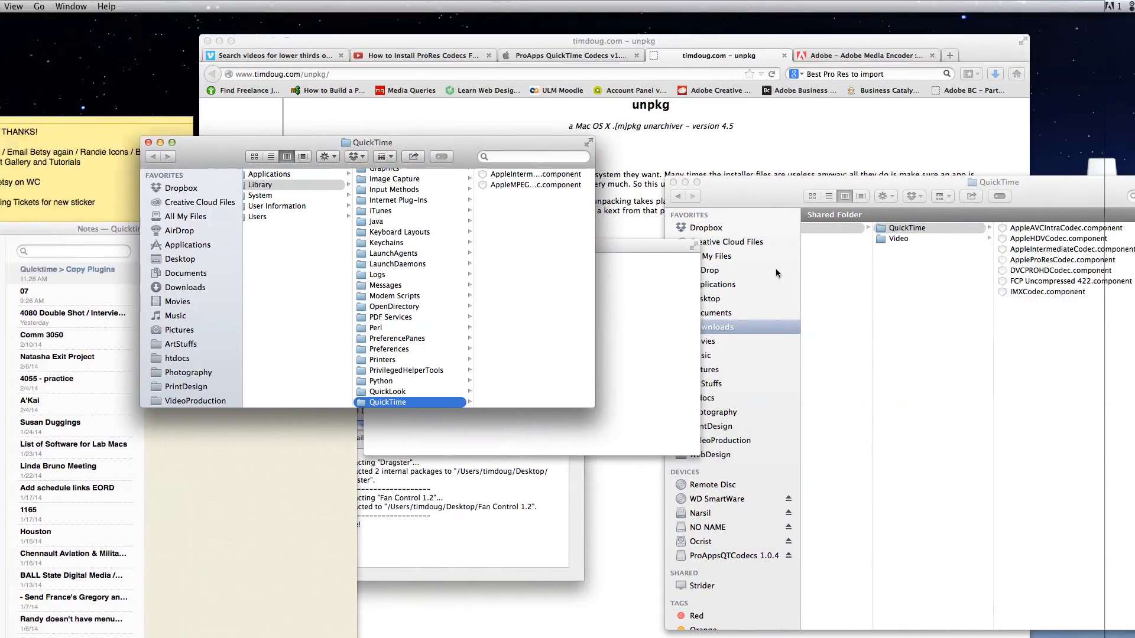
left_click_drag(1089, 379, 1044, 240)
right_click(779, 229)
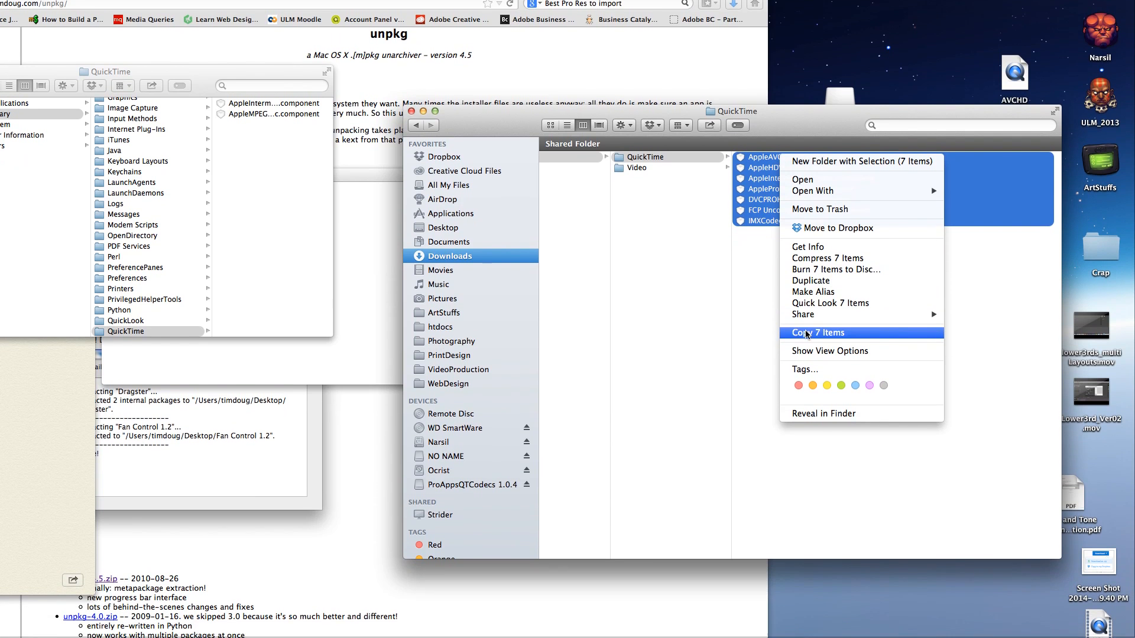
left_click(817, 403)
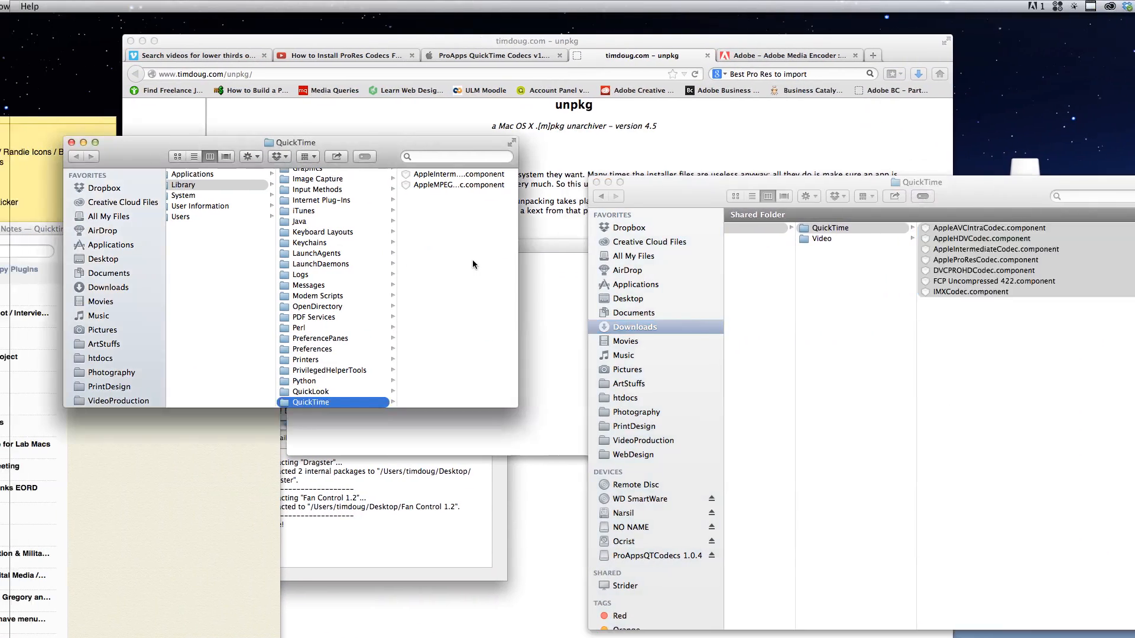
- Paste the components into /Library/QuickTime, authorise the change with the account password, and keep both versions of AppleIntermediateCodec.component
right_click(260, 209)
left_click(571, 280)
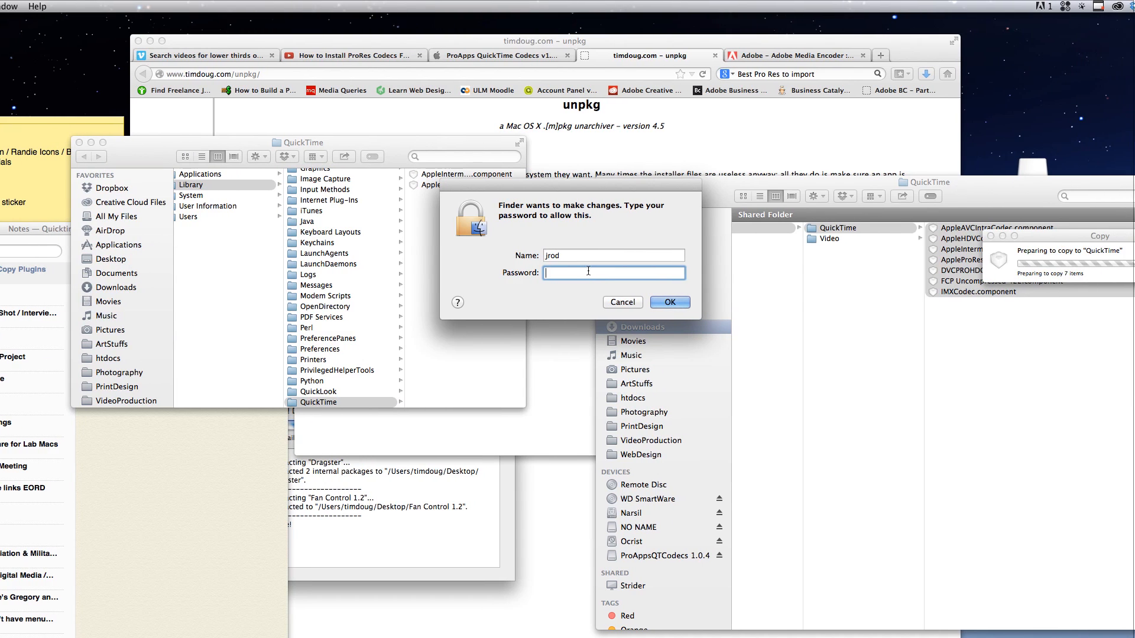
type("••••")
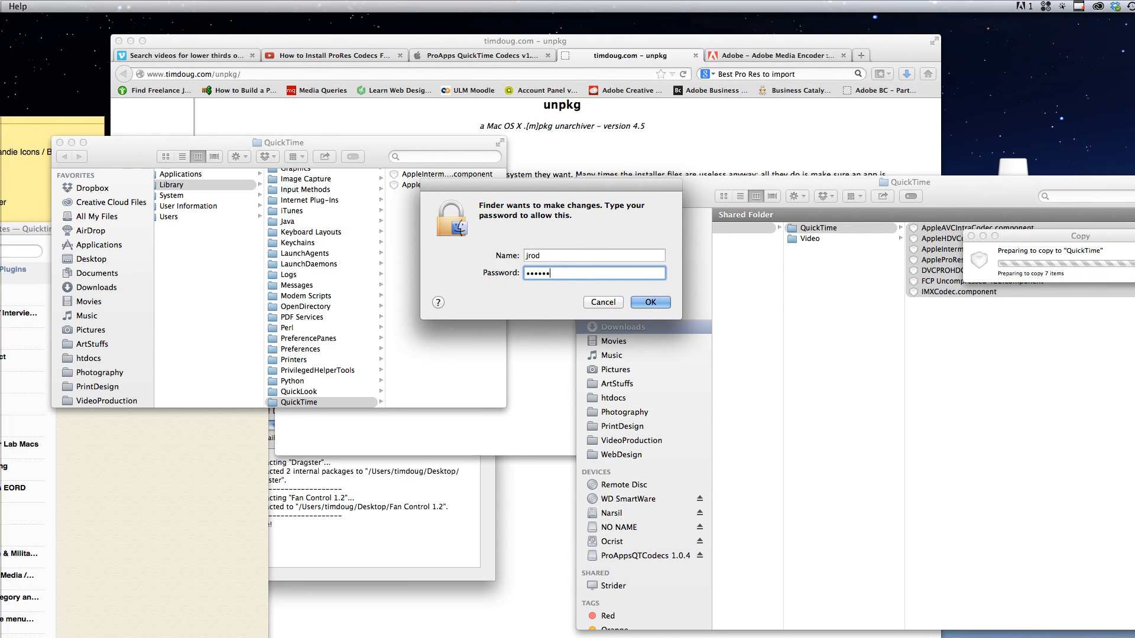
key("Return")
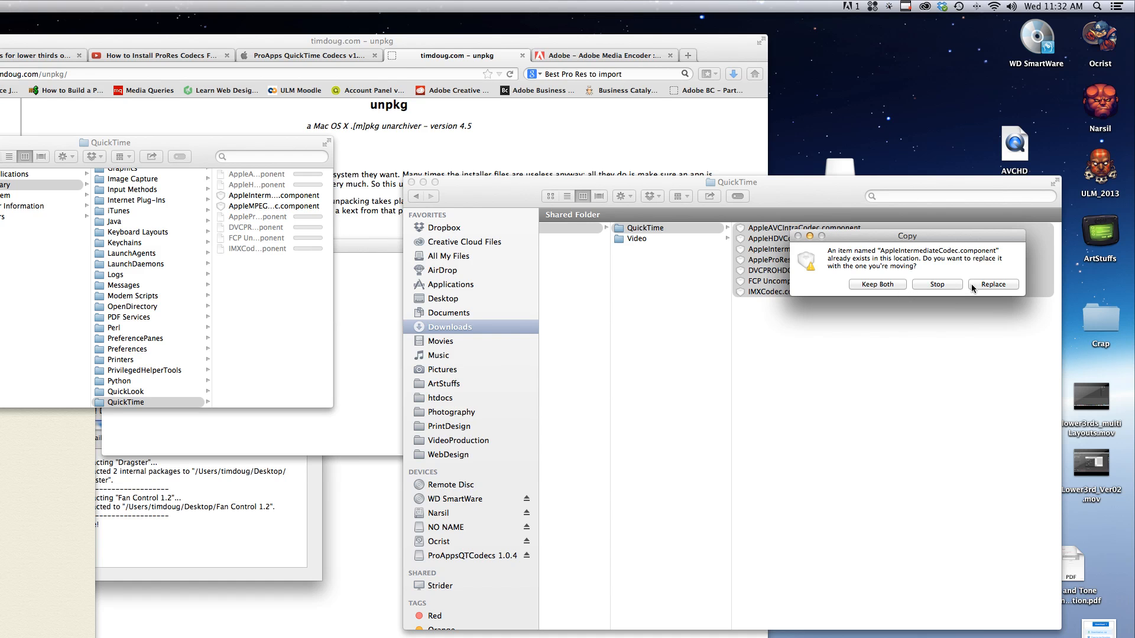
left_click(897, 286)
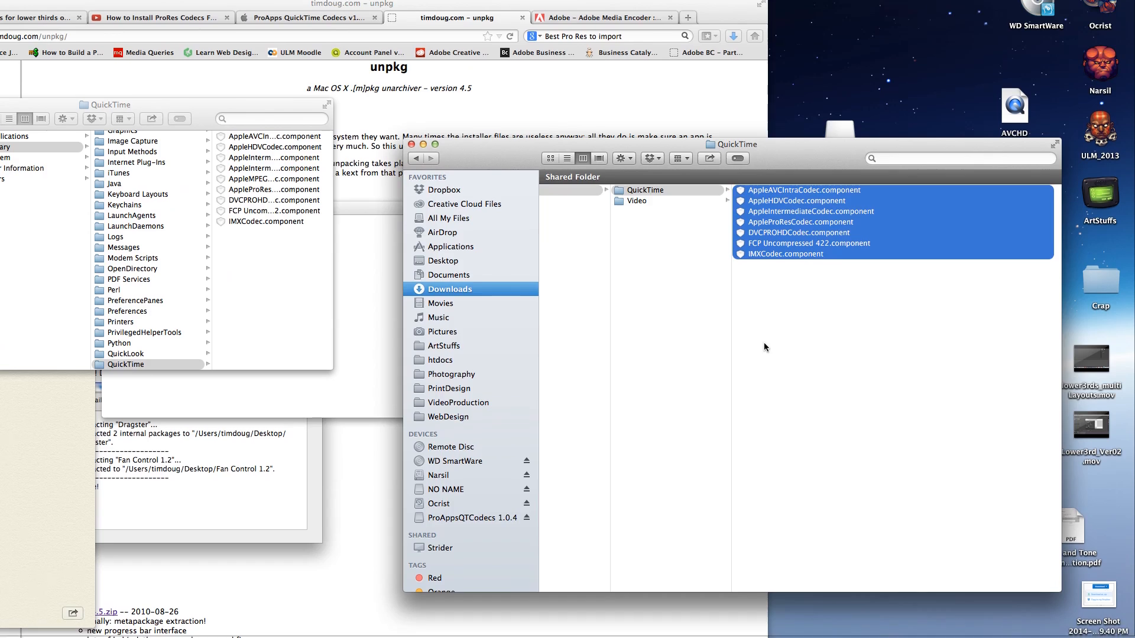
- Close both QuickTime folder windows and eject the ProAppsQTCodecs 1.0.4 volume from the desktop
key("super+w")
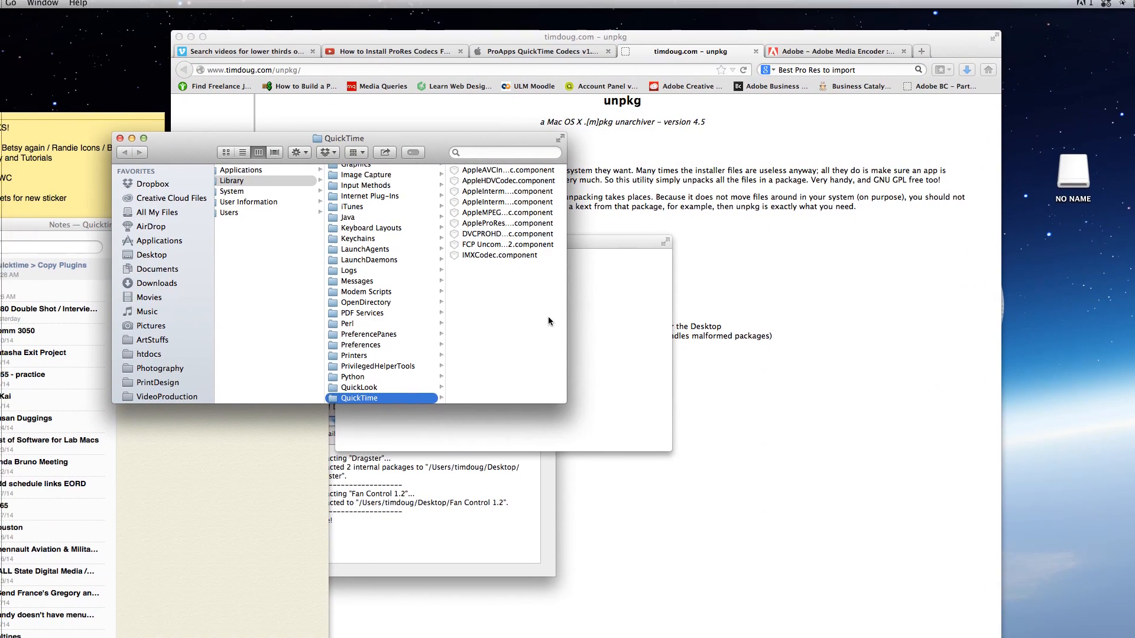
key("super+w")
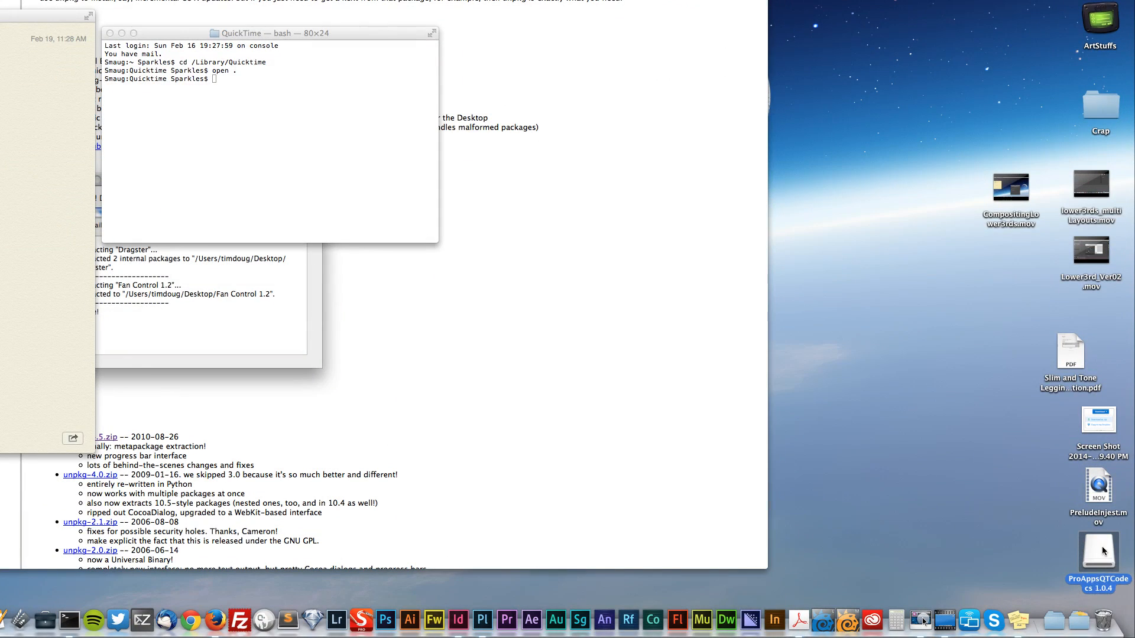
left_click_drag(1106, 618, 1107, 617)
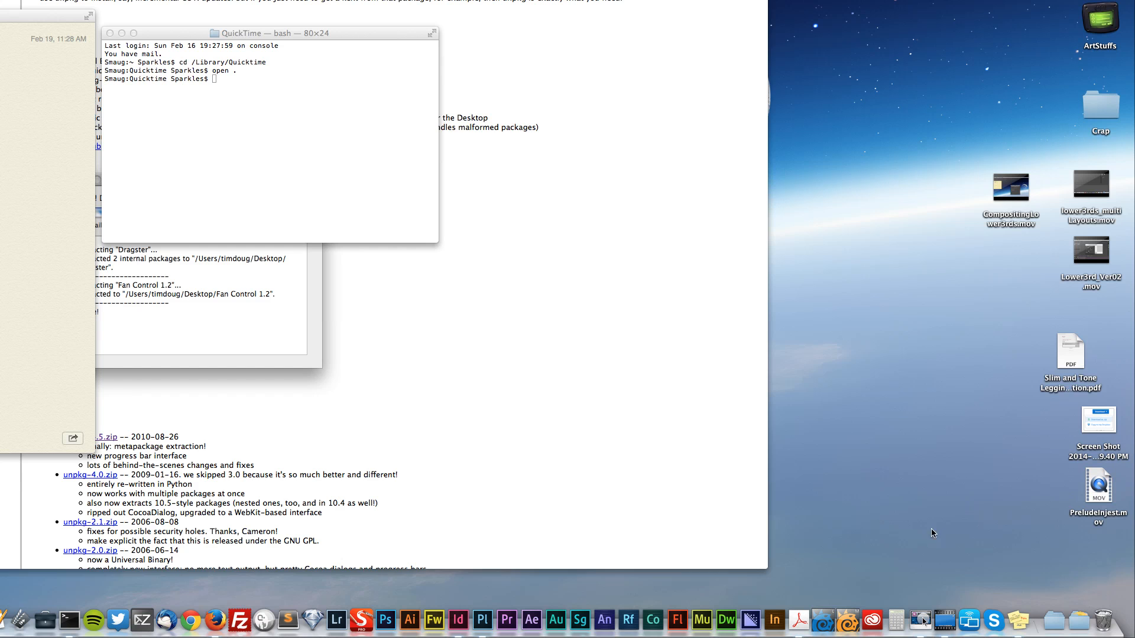
- Reopen the Downloads folder in a Finder window
left_click(1079, 620)
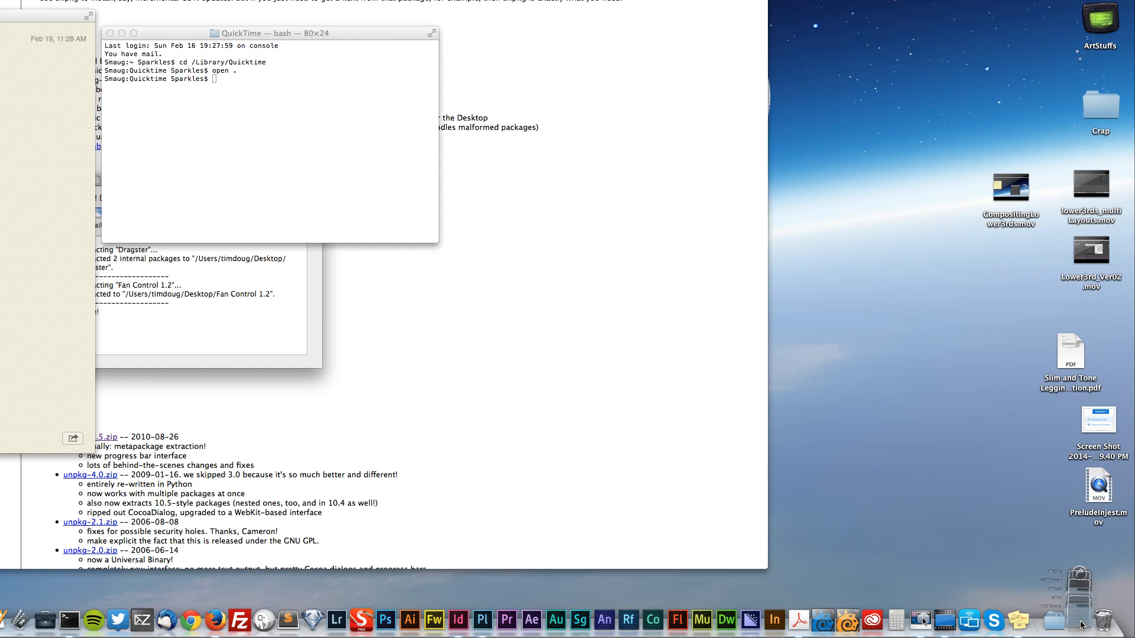
left_click(1092, 403)
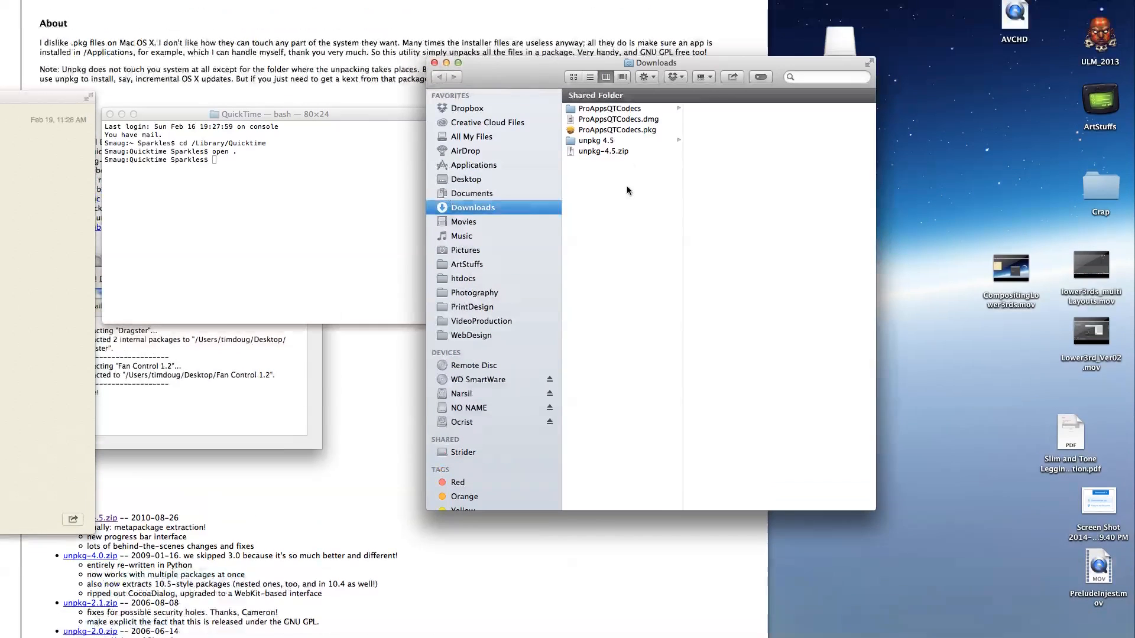